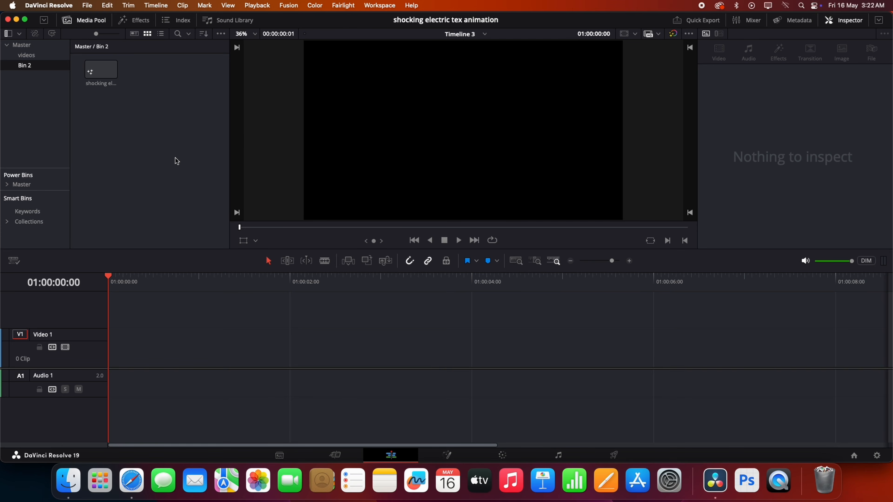
Step: Place the shocking electric text animation composition at the start of Video 1 and open it on the Fusion page
left_click(99, 72)
left_click_drag(99, 72, 175, 354)
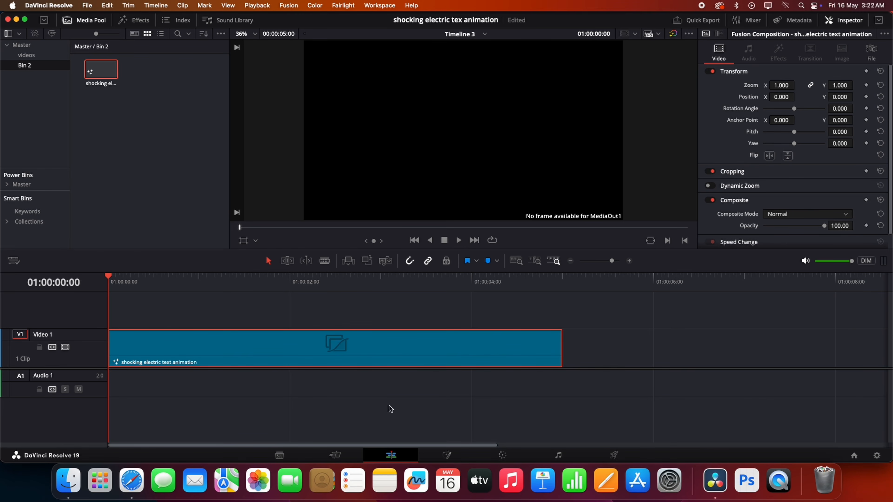
left_click(465, 454)
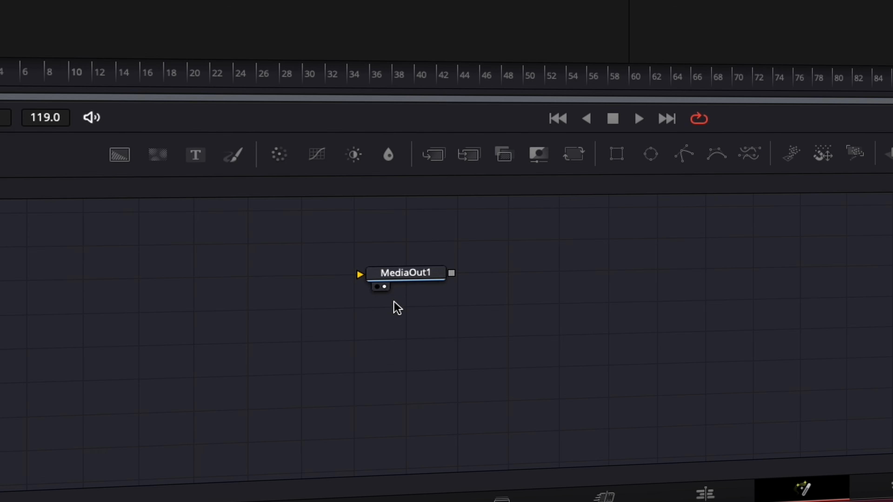
Step: Add a Text+ node to the composition and connect its output to MediaOut1, leaving free space between the nodes
left_click_drag(241, 329, 299, 330)
left_click_drag(530, 281, 547, 340)
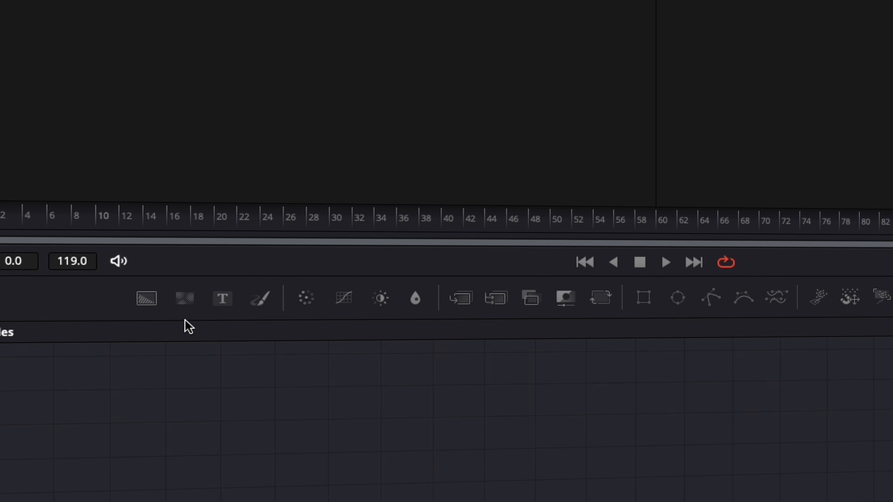
left_click_drag(219, 304, 470, 482)
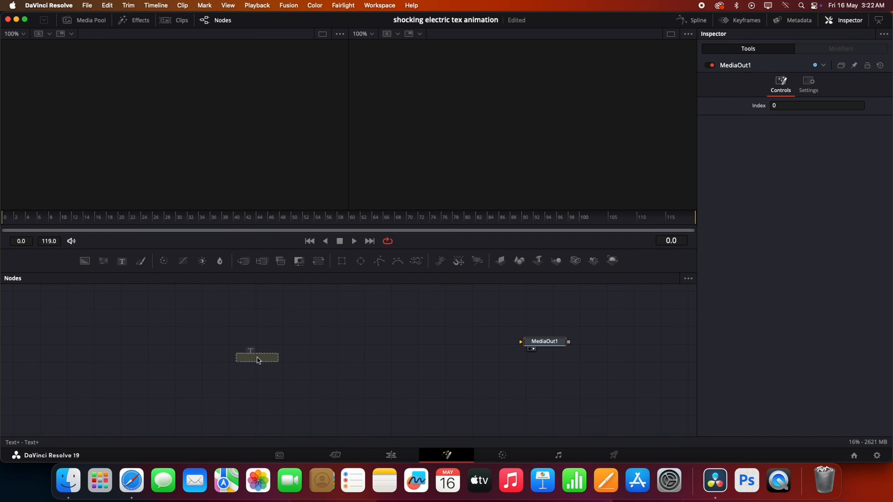
left_click_drag(257, 360, 542, 342)
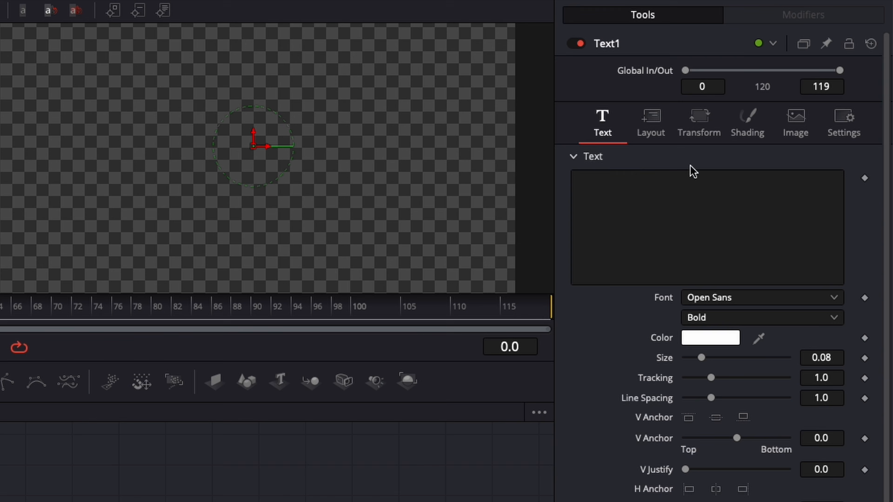
Step: Enter VASANTHI FOCUS as the Text1 content and style it in Impact Regular at size 0.2126
left_click(647, 196)
type("VASANTHI FOCUS")
left_click(767, 297)
scroll(738, 425, "up", 20)
scroll(738, 408, "up", 8)
left_click(740, 415)
left_click(756, 297)
scroll(754, 421, "up", 20)
scroll(741, 439, "up", 5)
left_click(726, 479)
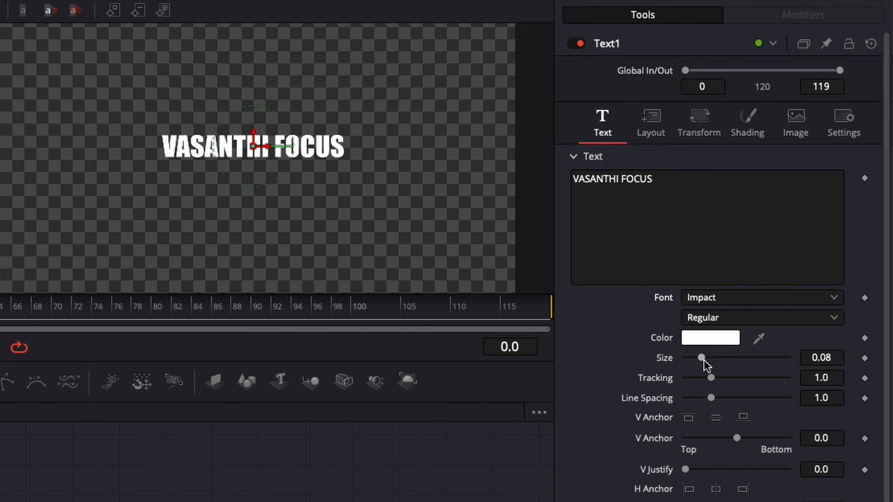
left_click_drag(704, 358, 732, 358)
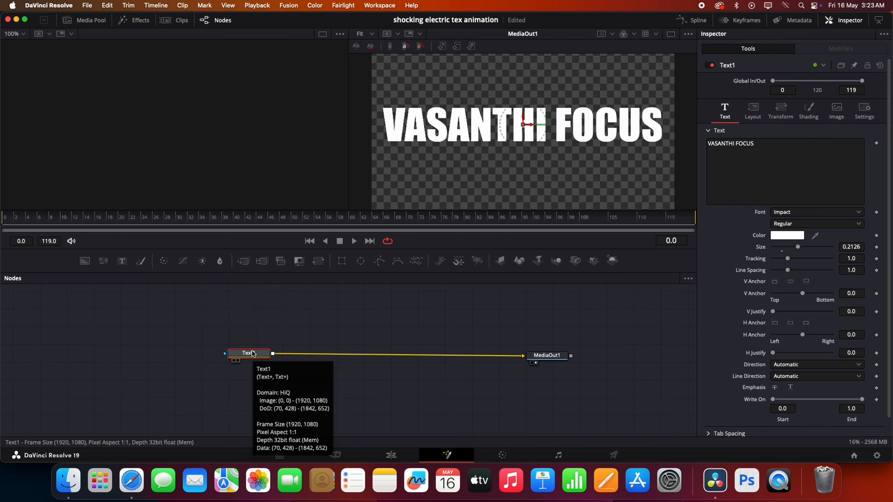
Step: Insert an Edge Detect node between Text1 and MediaOut1, and space Text1 slightly away from it
key("shift+space")
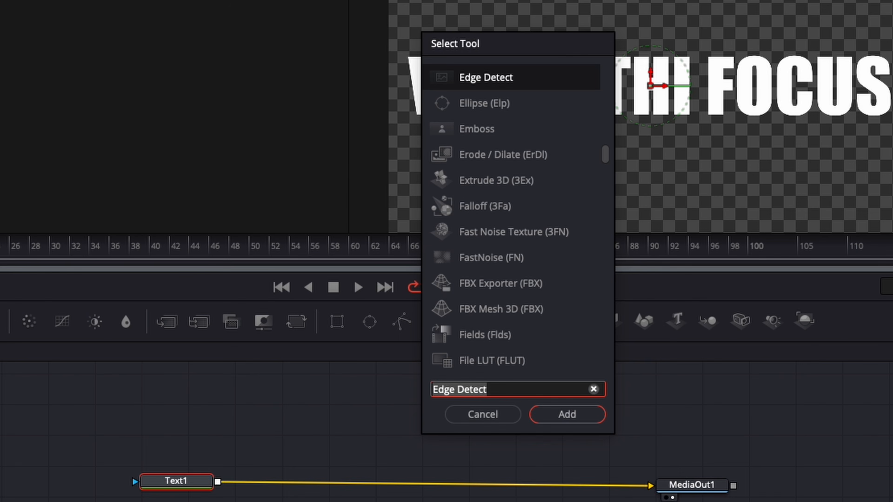
left_click(520, 395)
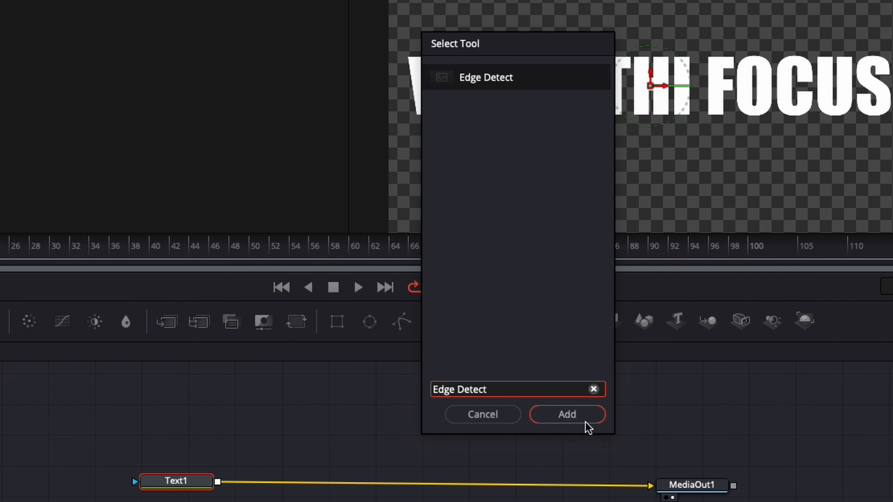
left_click(592, 421)
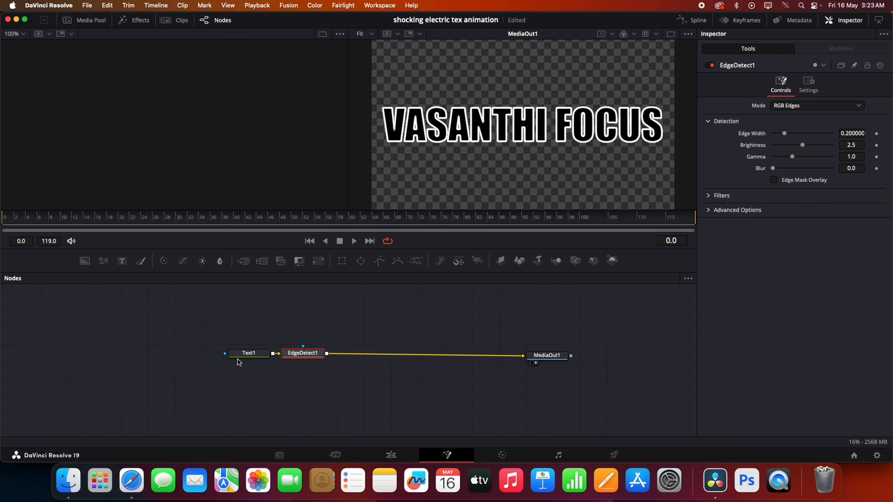
left_click_drag(253, 356, 245, 356)
left_click(244, 354)
Step: Set the EdgeDetect1 mode to Grayscale Edges and its edge width to 0.055
left_click(300, 355)
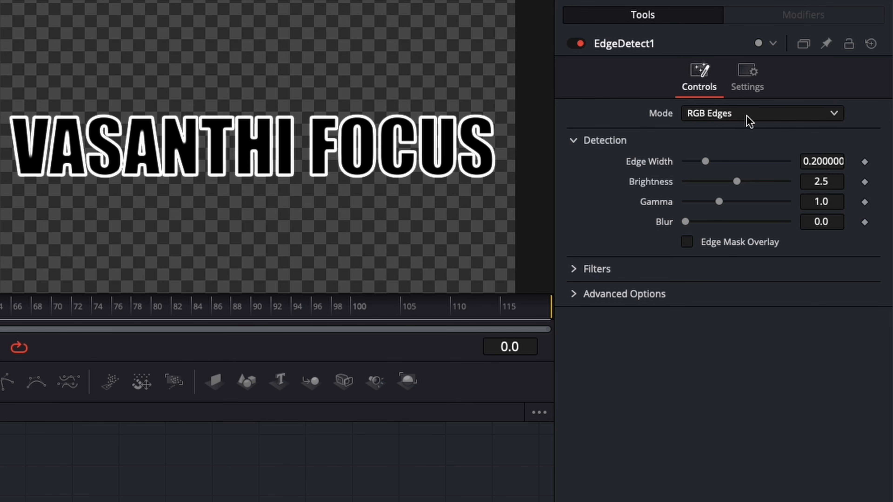
left_click(749, 122)
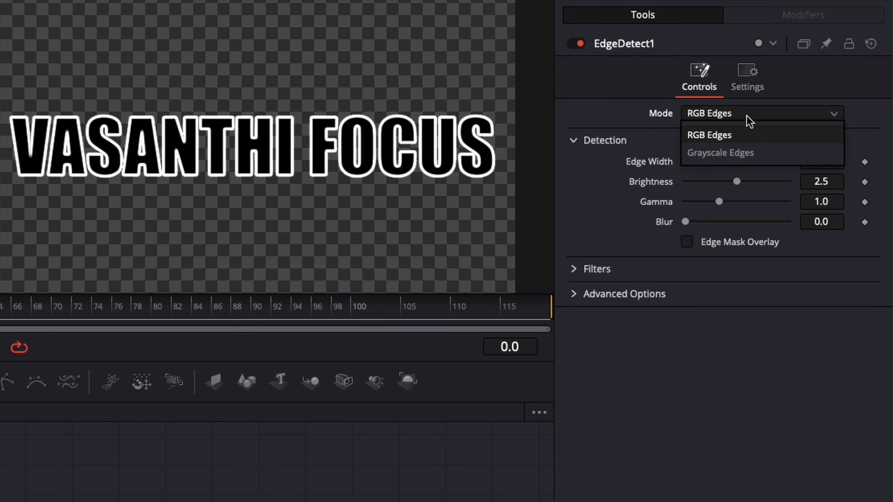
left_click(756, 153)
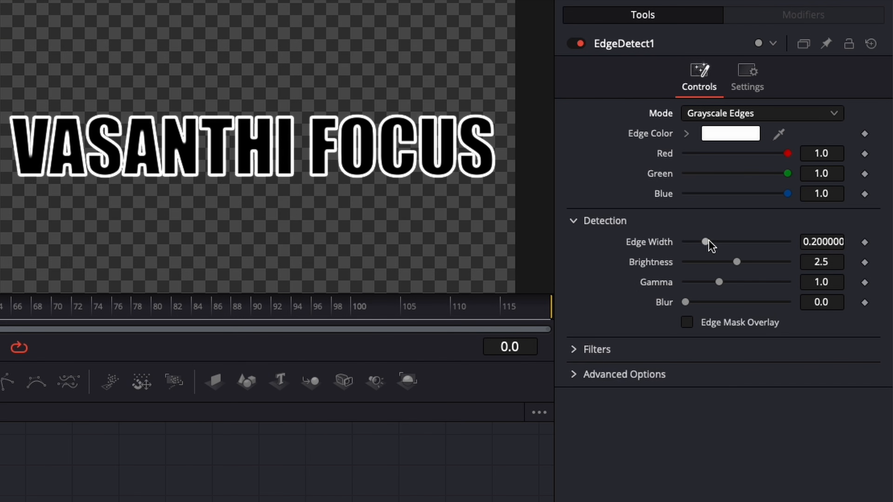
left_click_drag(705, 242, 692, 242)
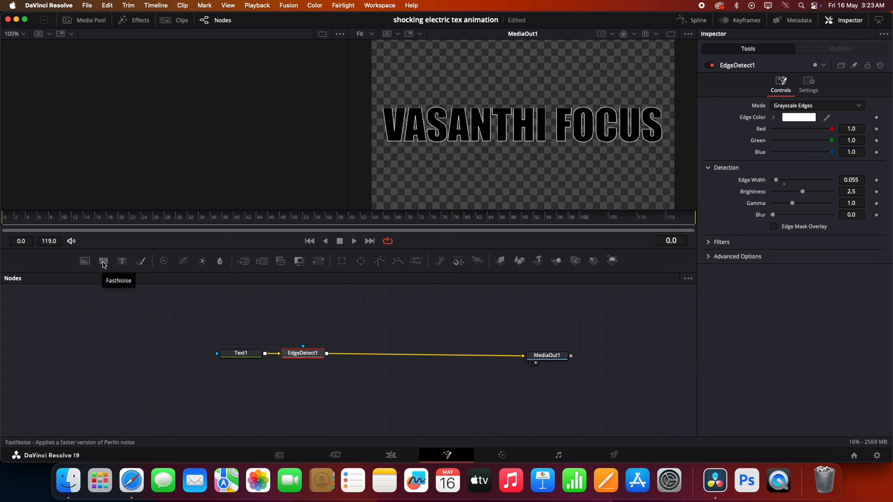
Step: Merge a FastNoise node over the EdgeDetect1 output and position it above the merge node
left_click_drag(104, 265, 363, 348)
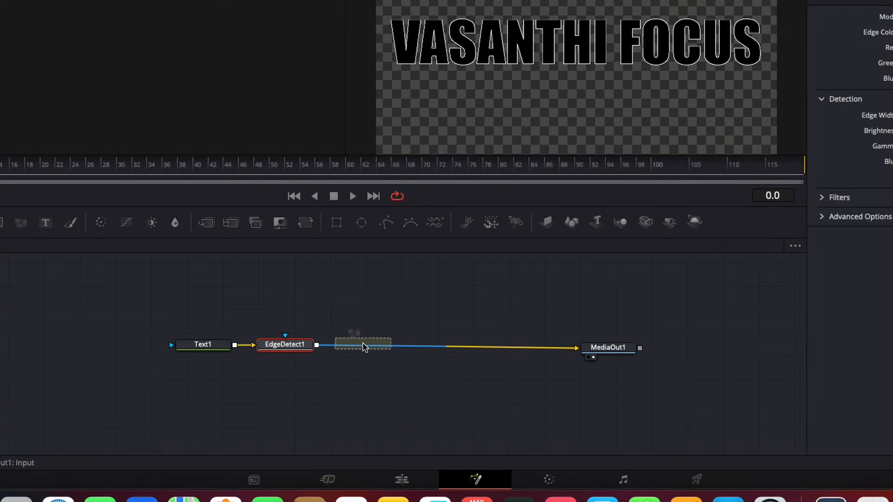
left_click_drag(179, 371, 385, 276)
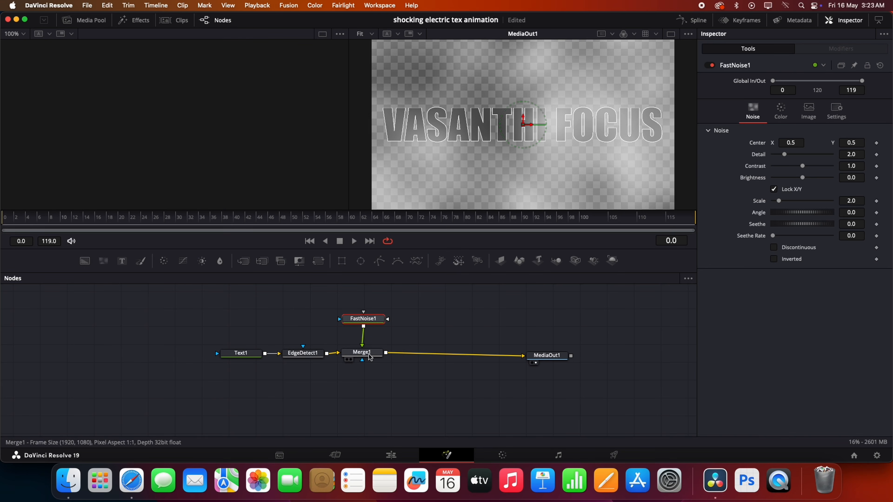
left_click(372, 358)
left_click(363, 320)
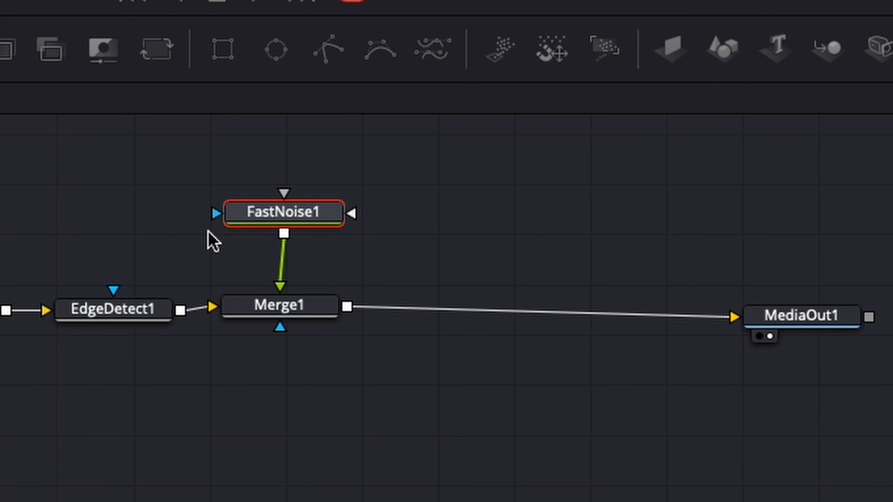
Step: Show FastNoise1 in one viewer and Merge1 in the other
mouse_move(240, 236)
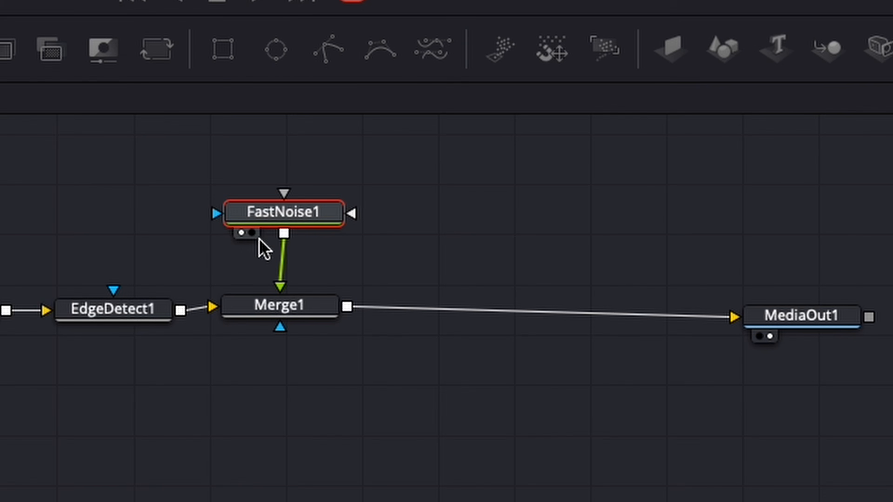
left_click(351, 326)
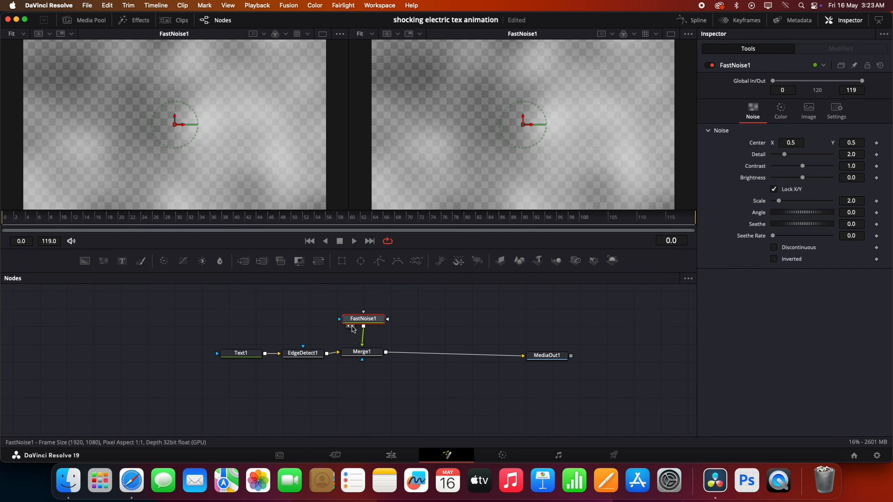
left_click(352, 327)
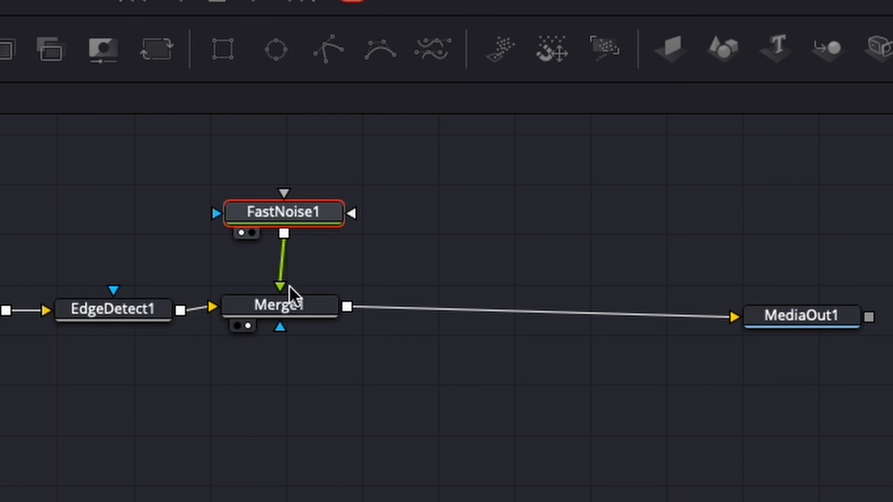
Step: Set the apply mode of Merge1 to Multiply
left_click(292, 303)
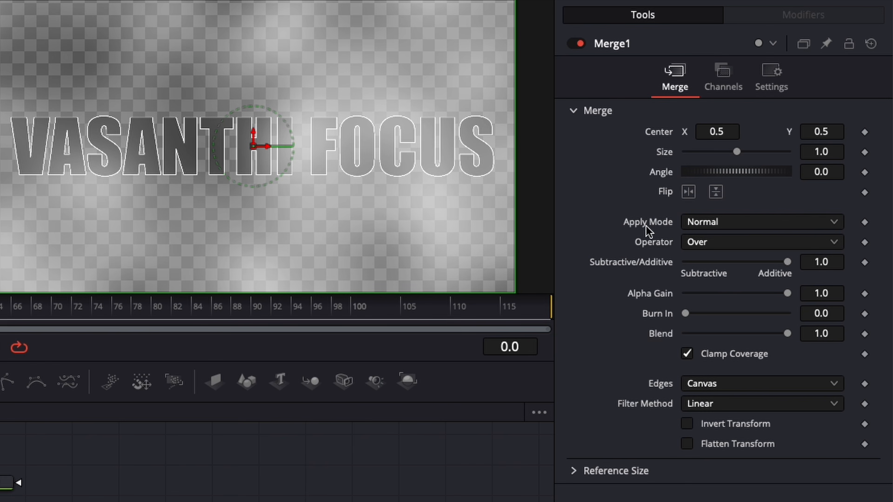
left_click(748, 223)
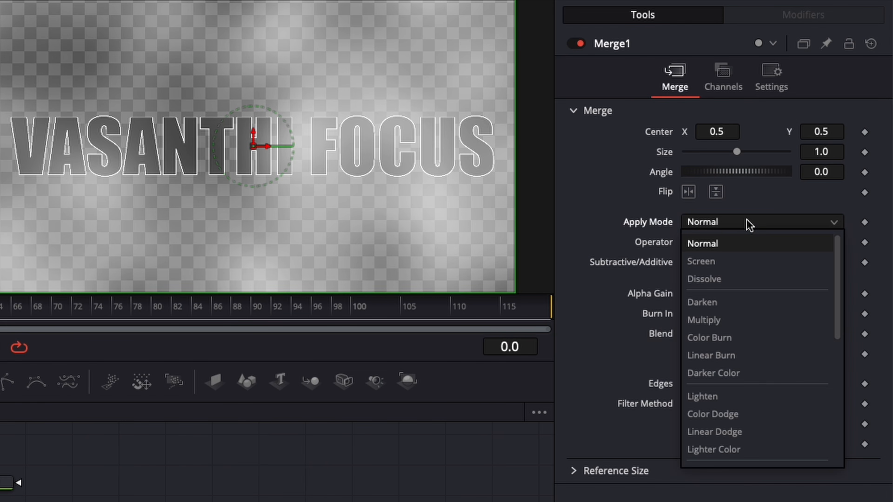
left_click(723, 320)
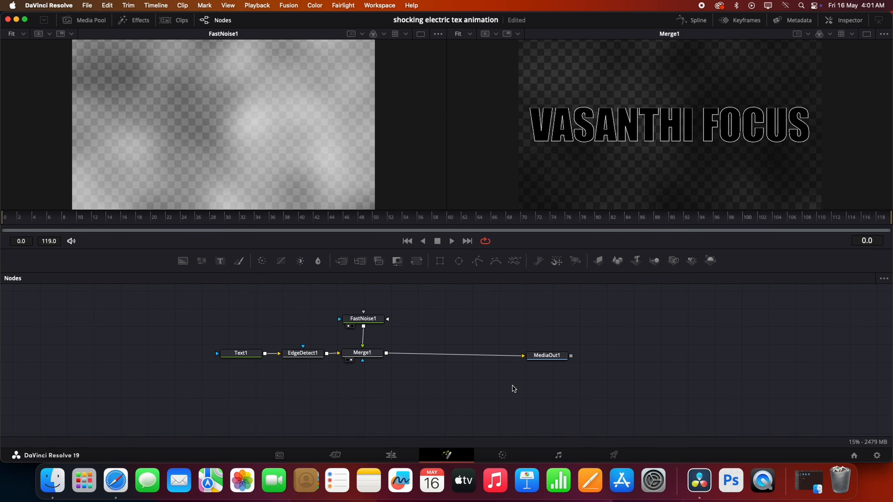
Step: Change the color type of FastNoise1 from two-color to Gradient
left_click(371, 320)
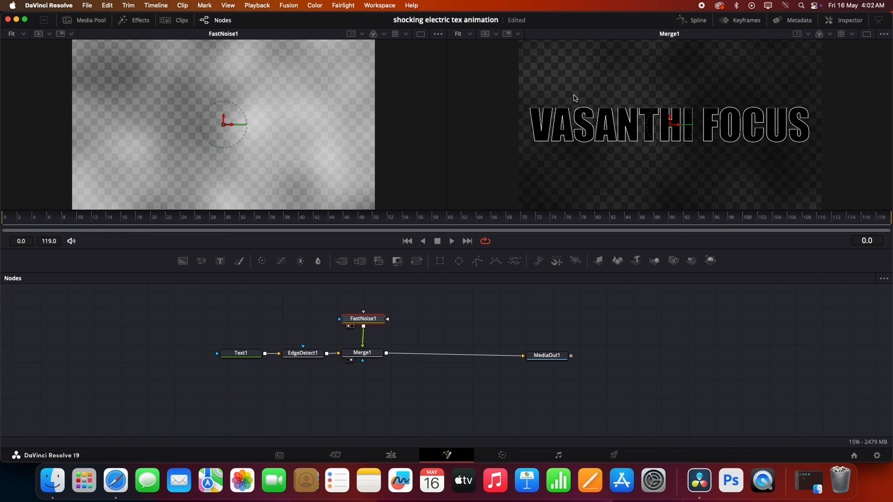
left_click(843, 20)
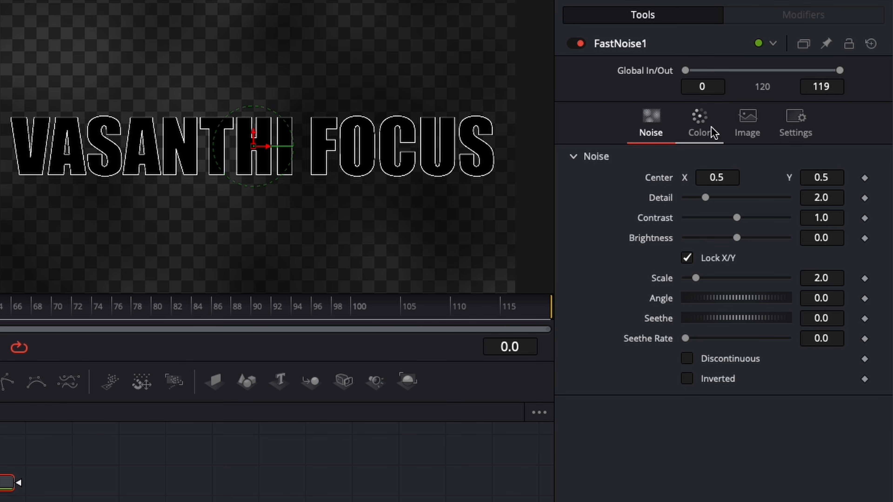
left_click(708, 135)
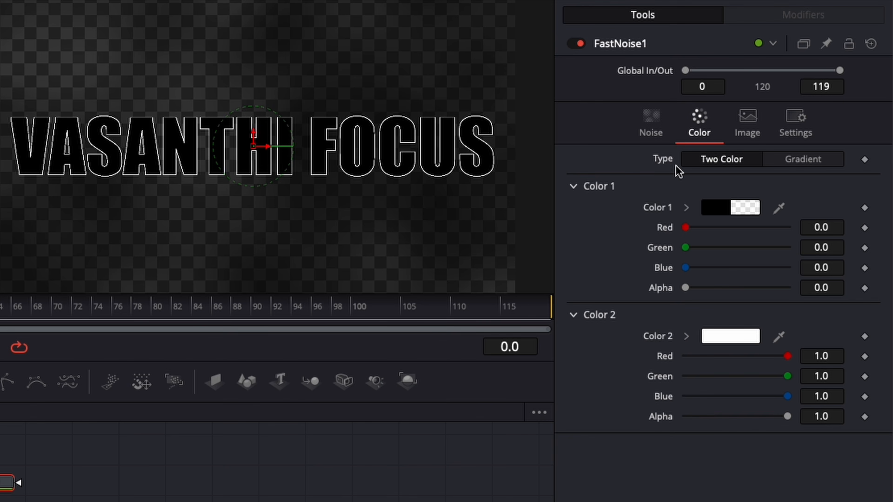
left_click(804, 160)
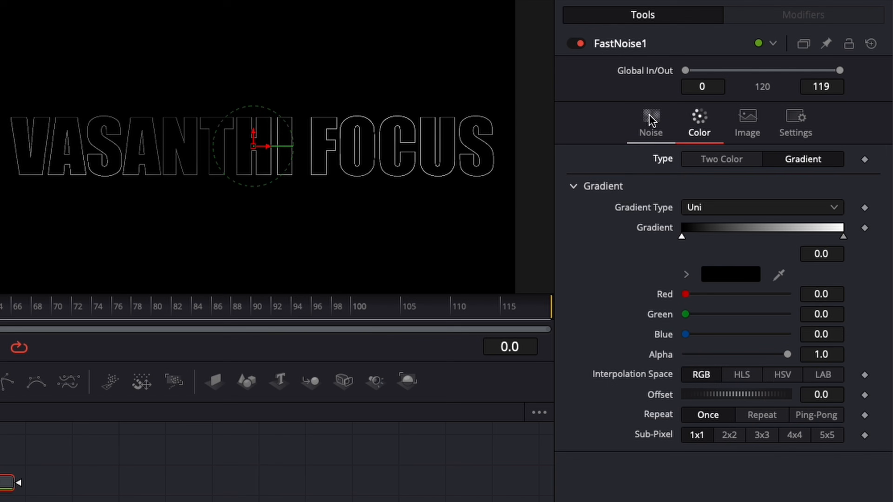
Step: Set the FastNoise1 noise values to brightness -1.0, contrast 5.0, detail 10.0 and scale 8.0
left_click(651, 121)
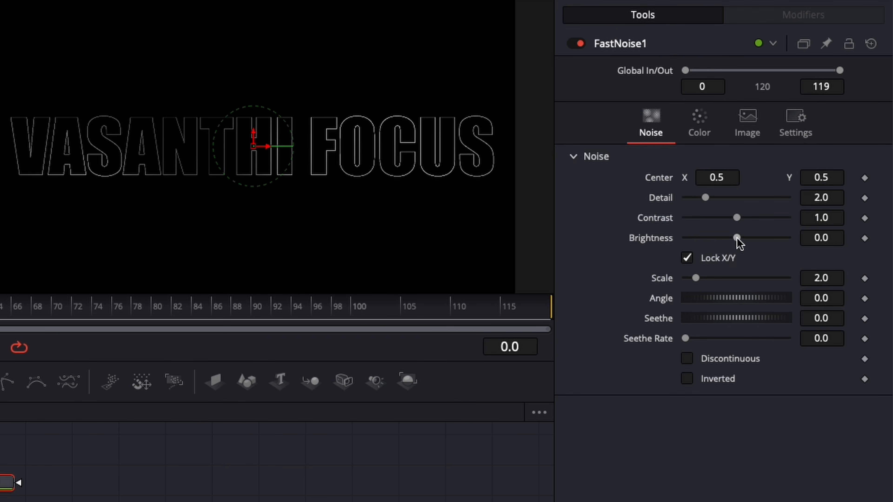
left_click_drag(736, 237, 630, 243)
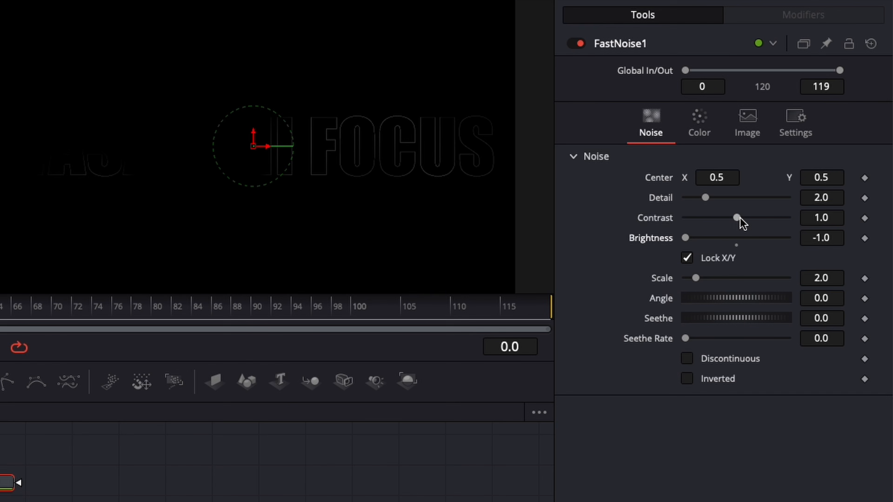
left_click_drag(738, 221, 789, 231)
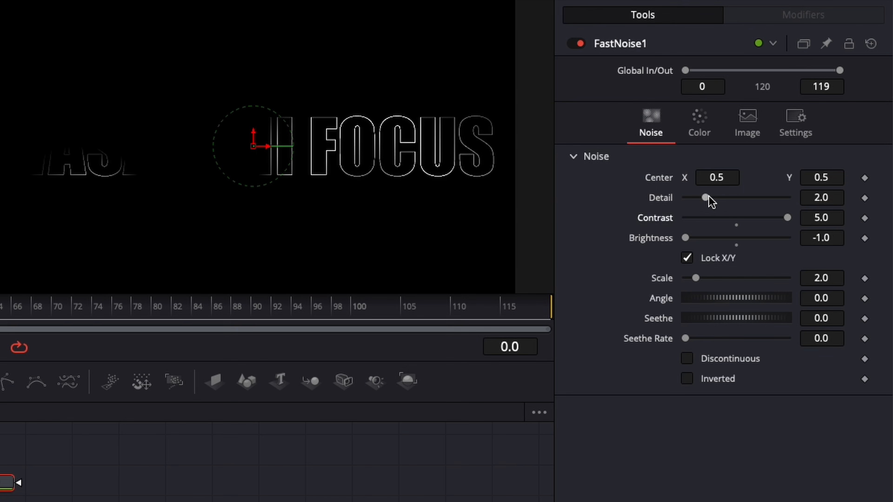
left_click_drag(784, 154, 868, 156)
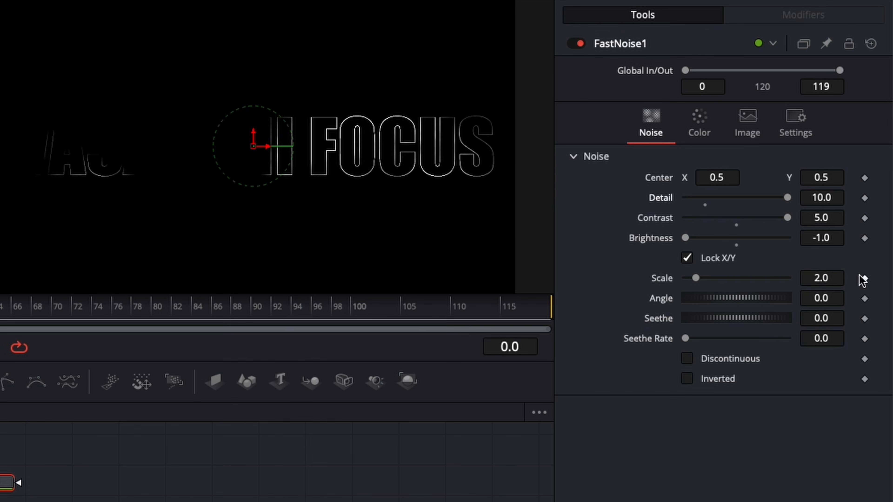
left_click(858, 200)
double_click(833, 278)
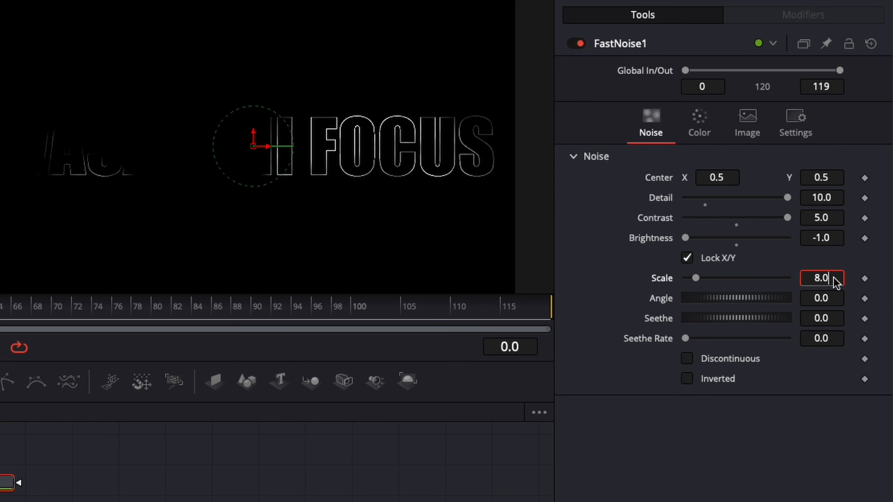
key("Tab")
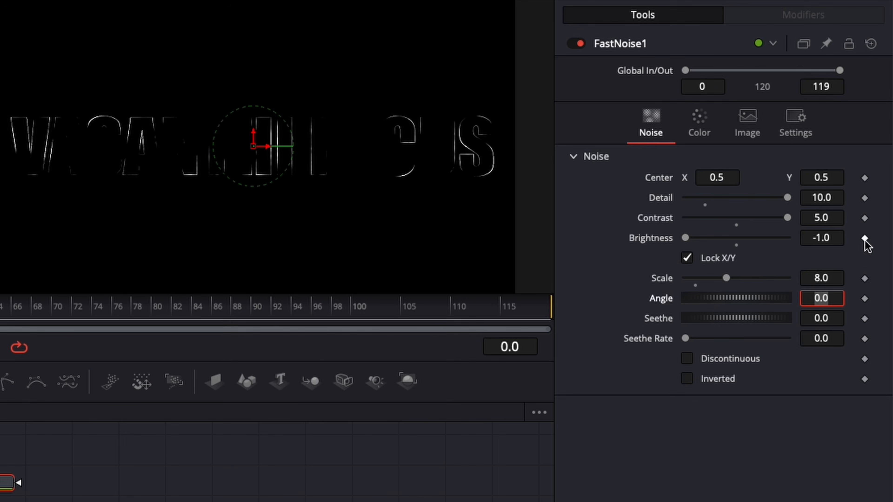
Step: Keyframe the FastNoise1 brightness at frame 0 and set it to 0.5 at frame 50
left_click(865, 238)
left_click(242, 227)
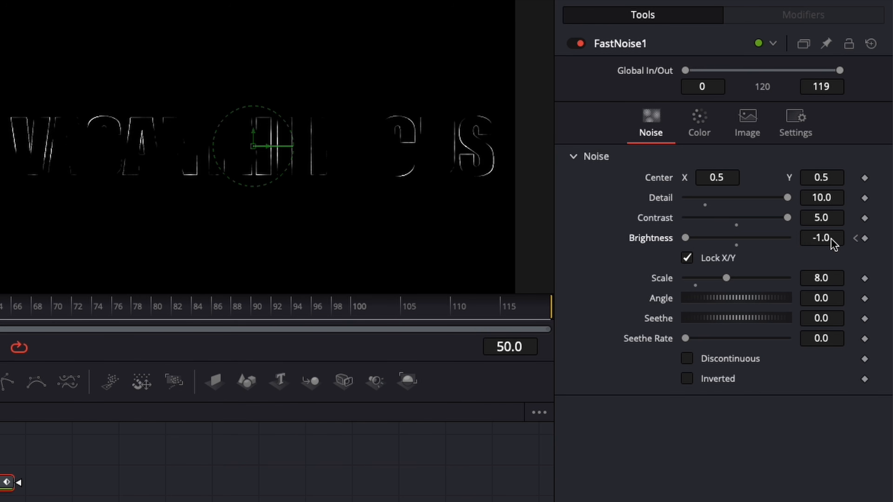
left_click(833, 243)
type("0.5")
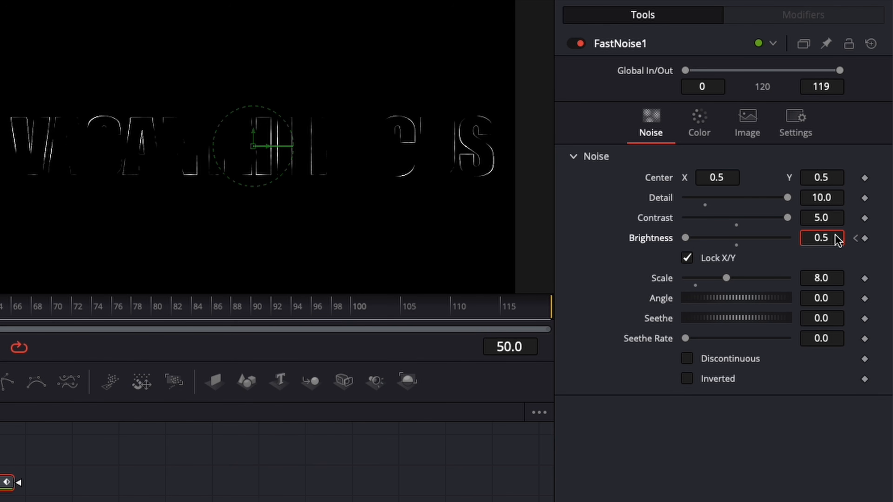
Step: Set the FastNoise1 seethe rate to 0.9
key("Tab")
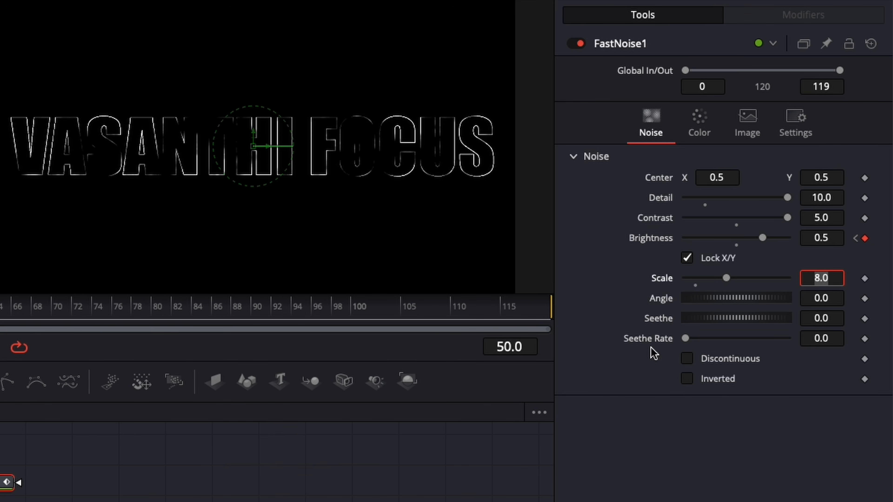
left_click(832, 343)
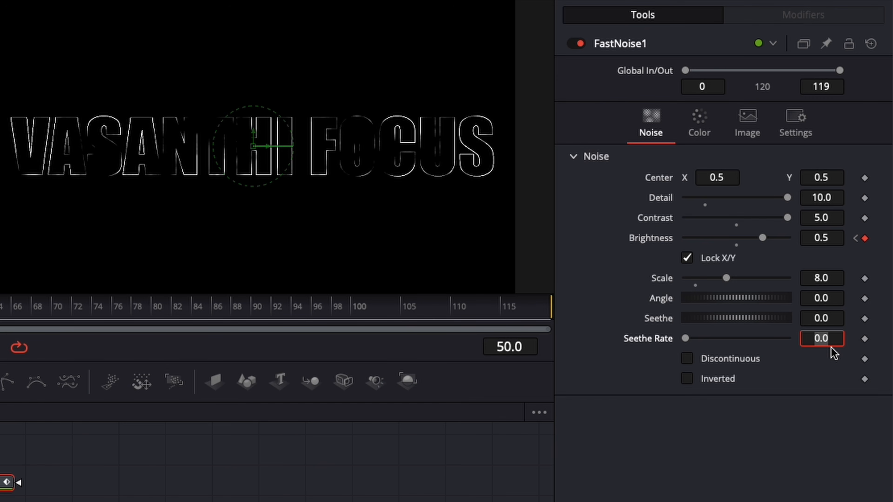
type("0")
key("Tab")
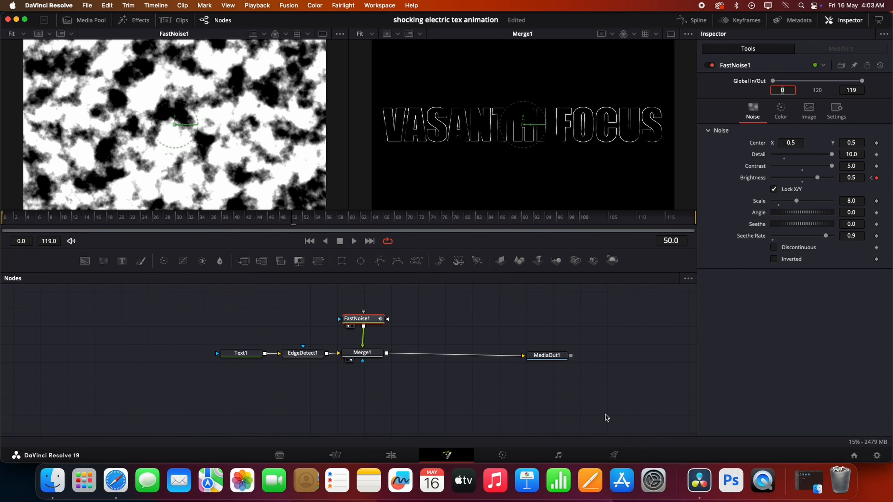
Step: Insert a Displace node after Merge1 and connect a new FastNoise node to its foreground input
left_click(364, 354)
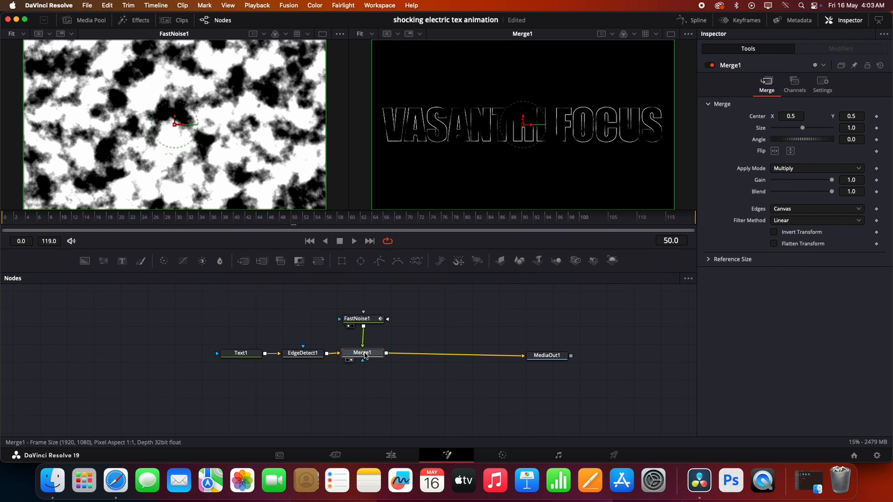
key("shift+space")
type("Displace")
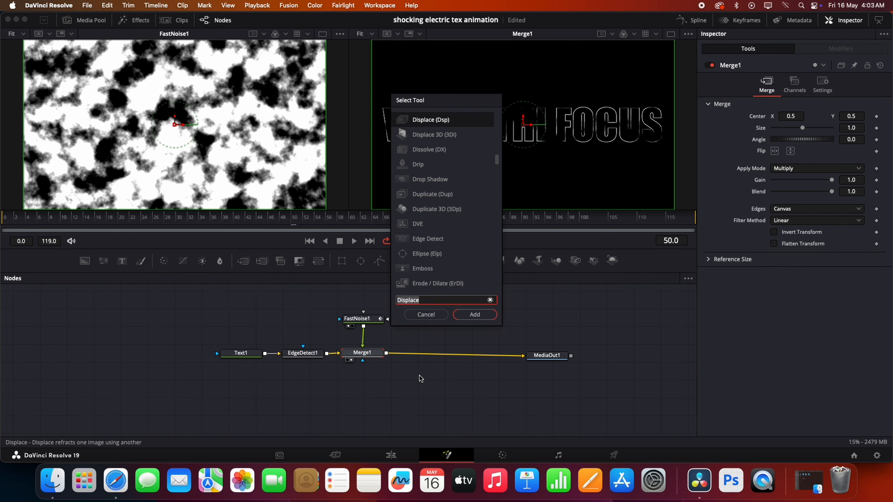
left_click(490, 379)
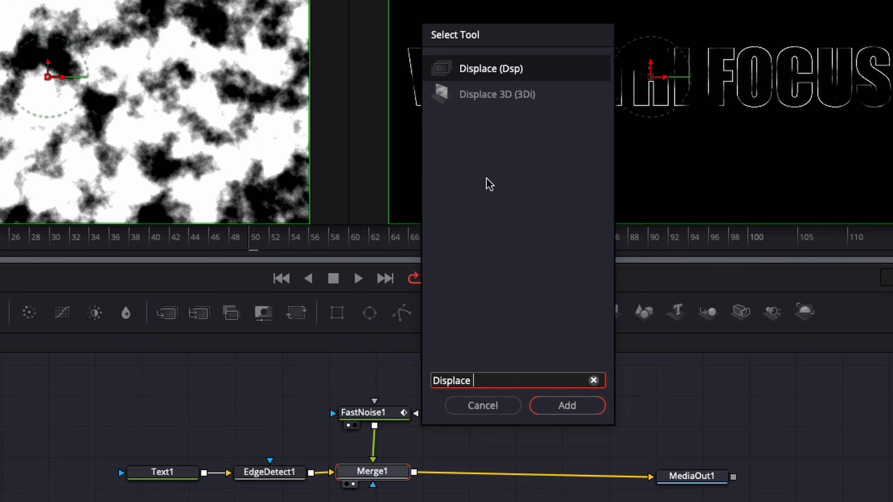
left_click(581, 406)
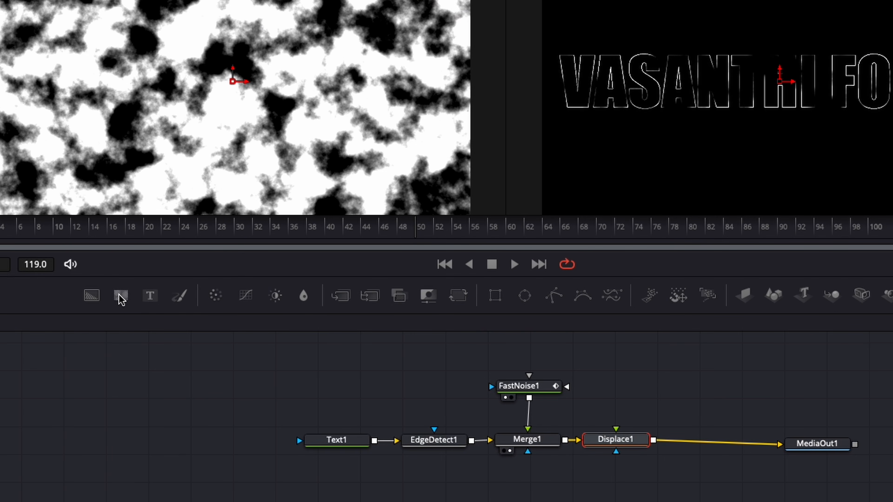
left_click_drag(121, 299, 616, 439)
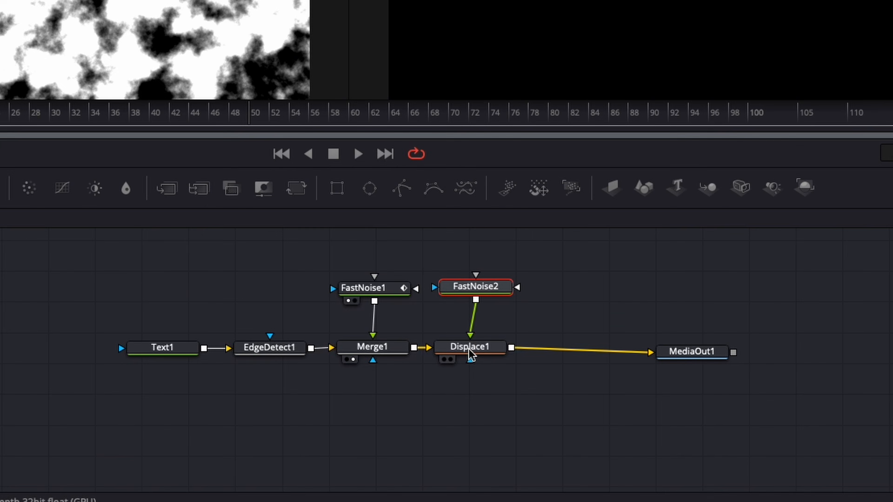
Step: Set Displace1 to type XY with X offset -0.5, X refraction -0.1, Y offset -0.5 and Y refraction 0.048
left_click(470, 350)
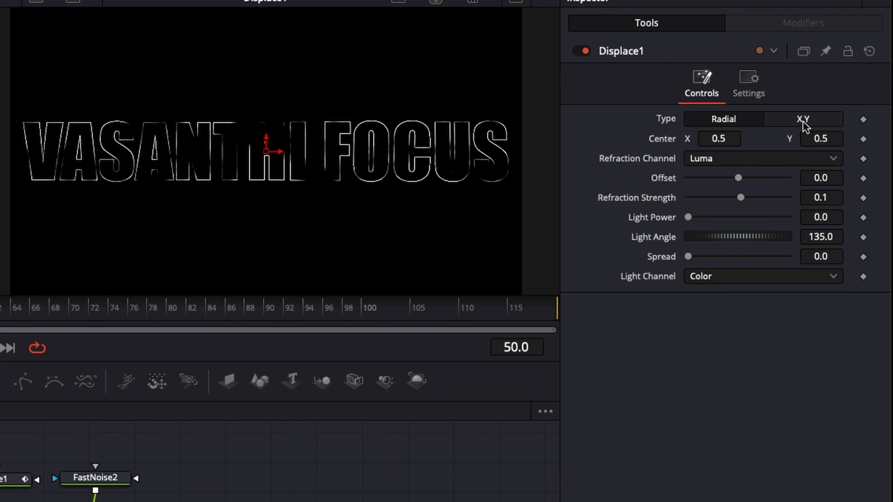
left_click(803, 119)
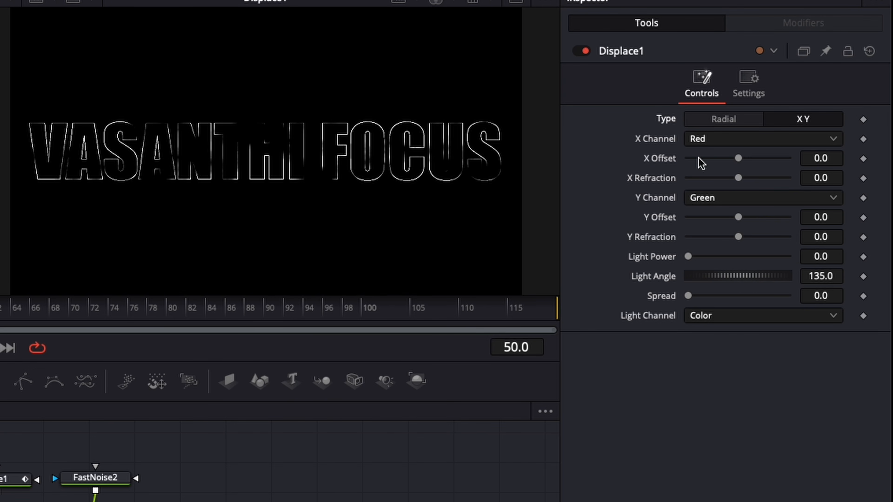
left_click_drag(739, 159, 653, 172)
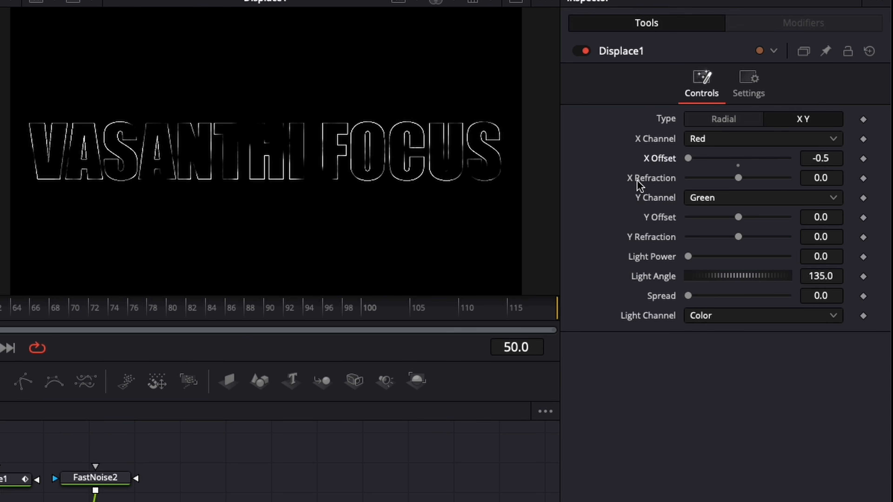
left_click_drag(736, 178, 672, 180)
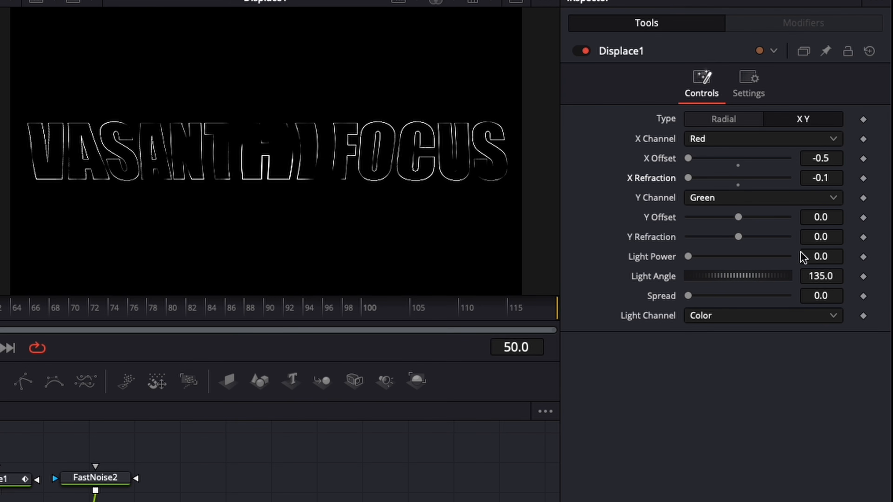
left_click_drag(737, 217, 687, 219)
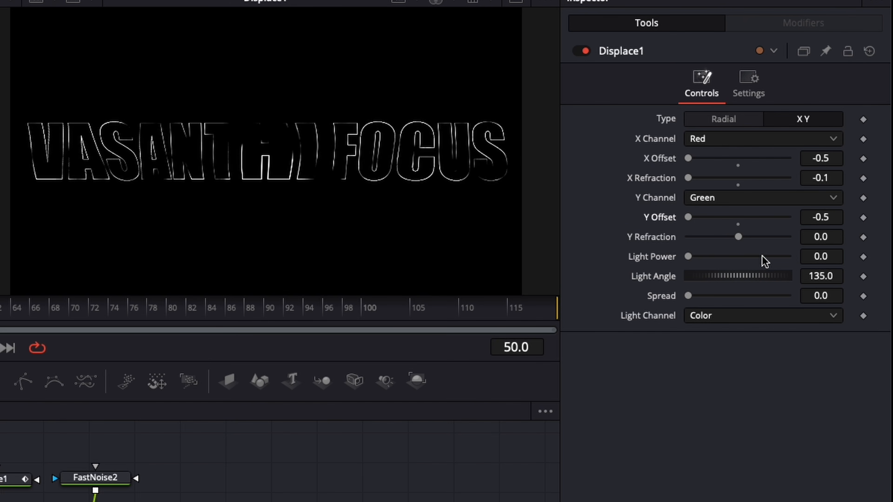
left_click_drag(738, 238, 763, 240)
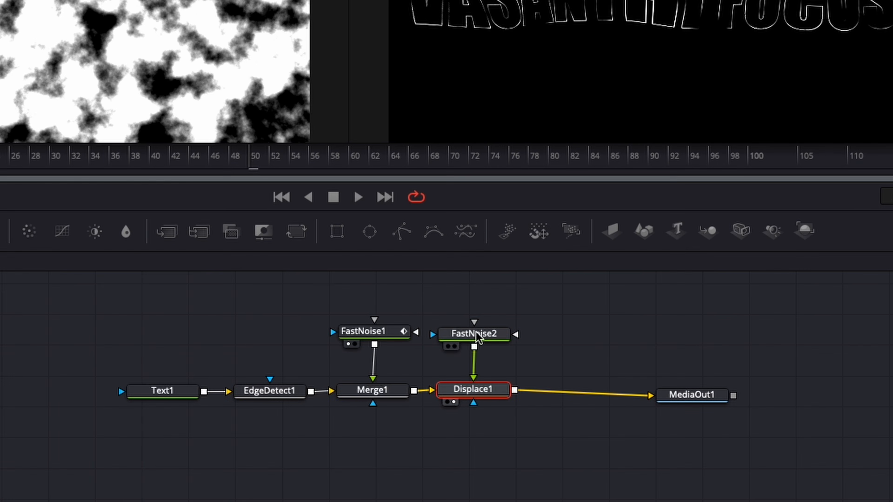
Step: View FastNoise2 and set its scale to 6.0 and seethe rate to 0.6, raising its contrast as well
left_click(475, 333)
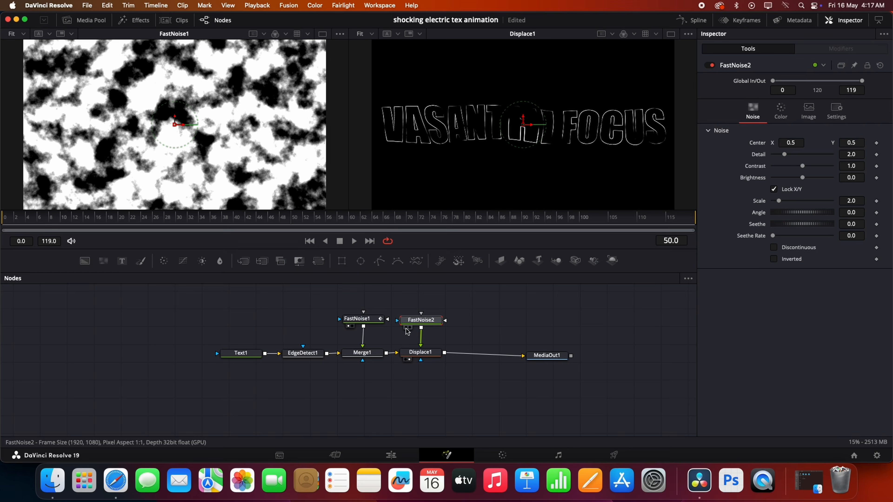
left_click(448, 346)
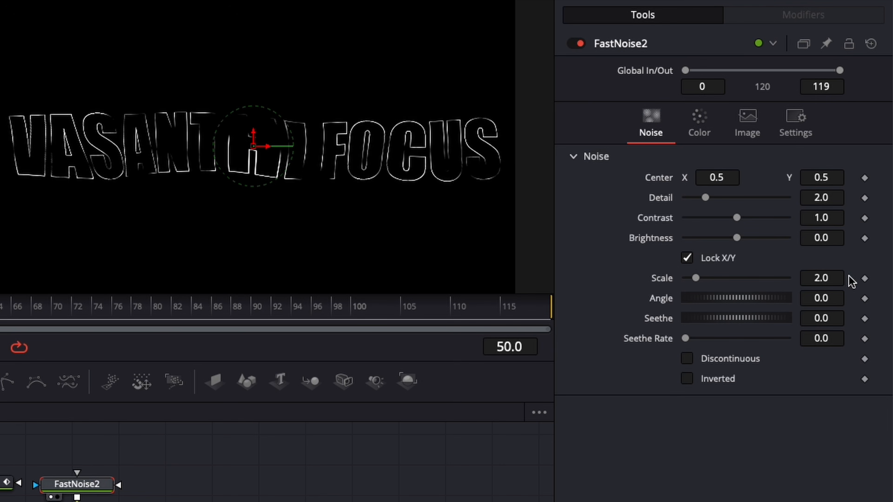
left_click(859, 201)
double_click(838, 276)
type("6")
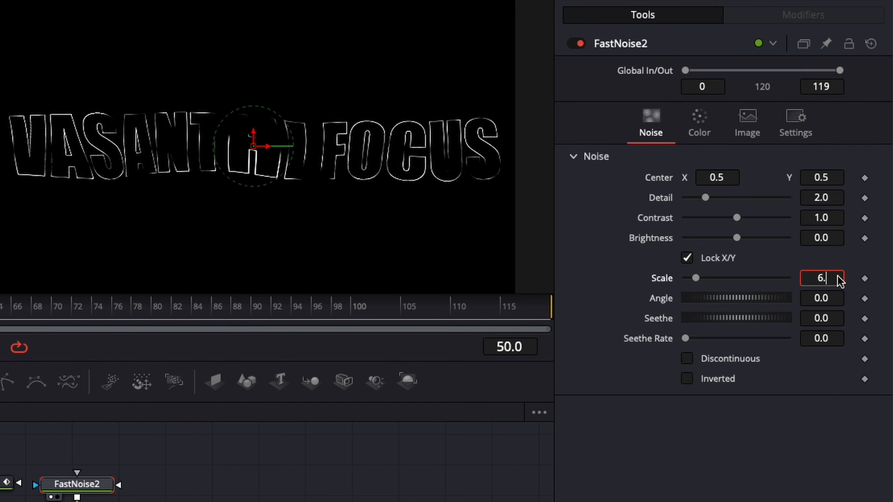
key("Tab")
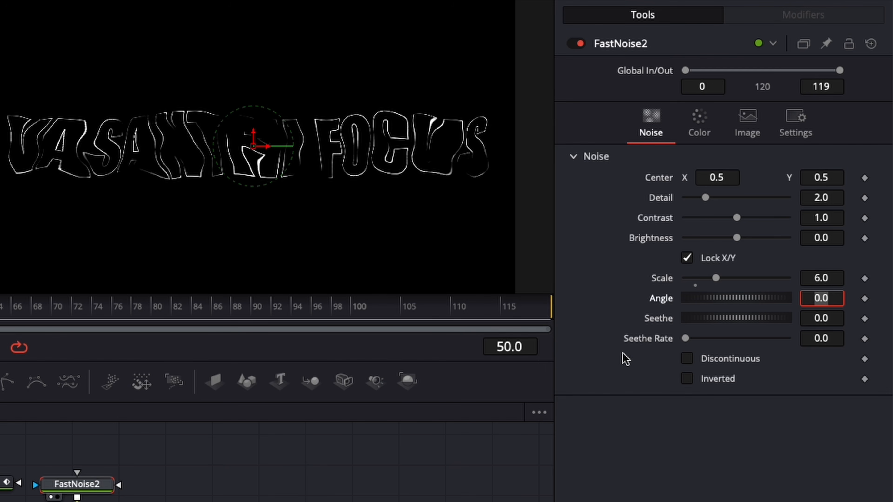
double_click(821, 338)
type("0")
key("Tab")
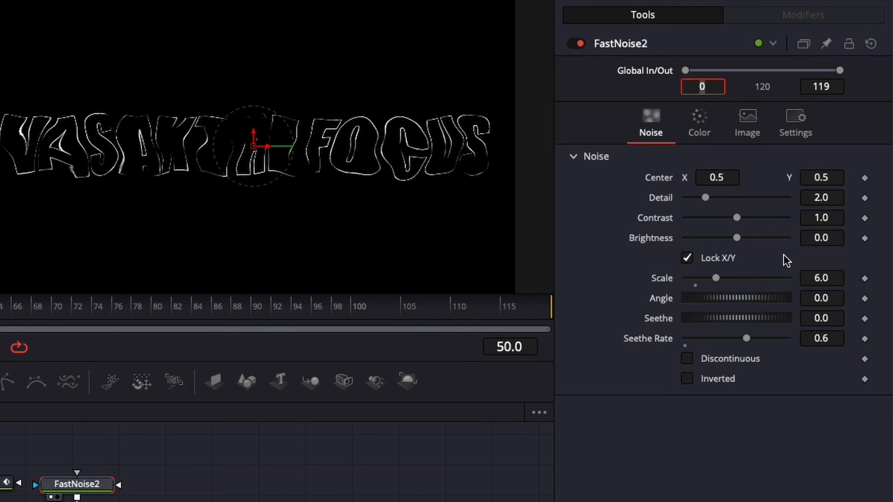
double_click(836, 221)
type("1.")
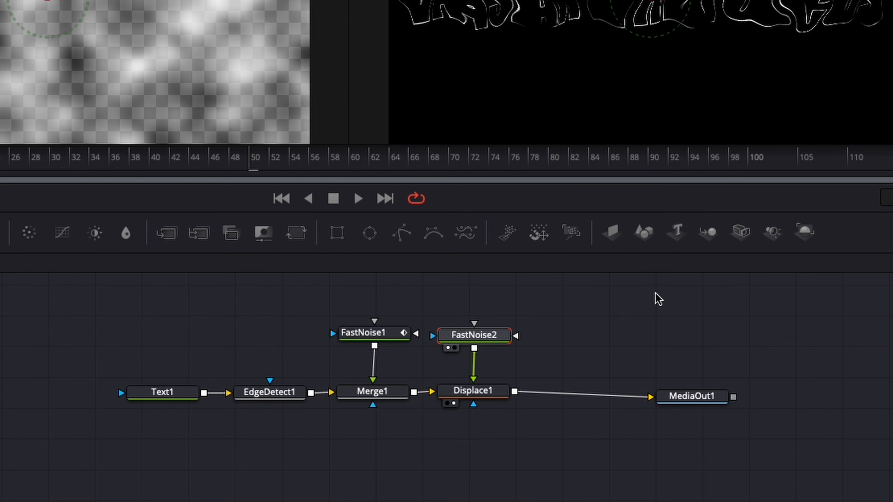
Step: Duplicate Displace1 directly after itself in the chain and move MediaOut1 farther along to make room
left_click(482, 400)
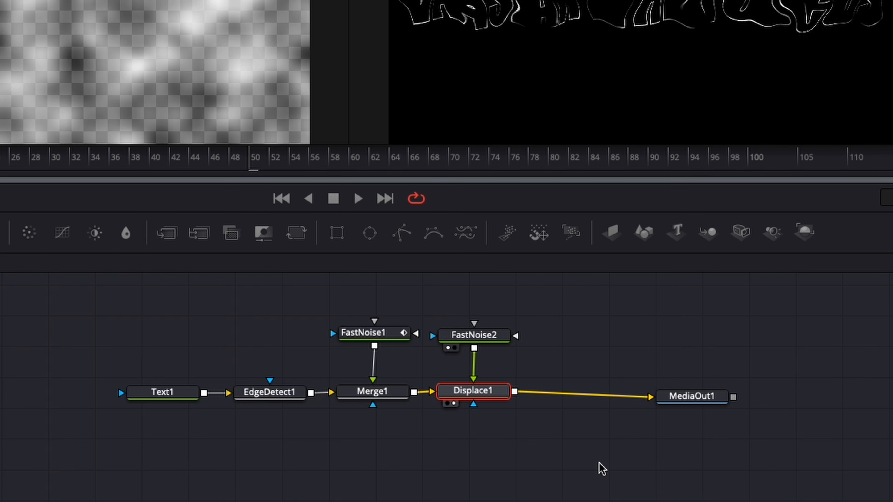
key("ctrl+v")
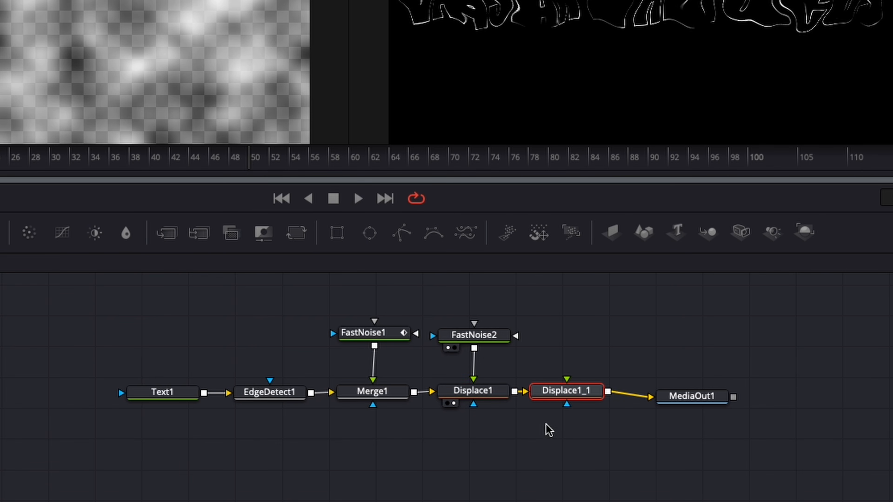
left_click_drag(704, 401, 742, 400)
left_click(548, 390)
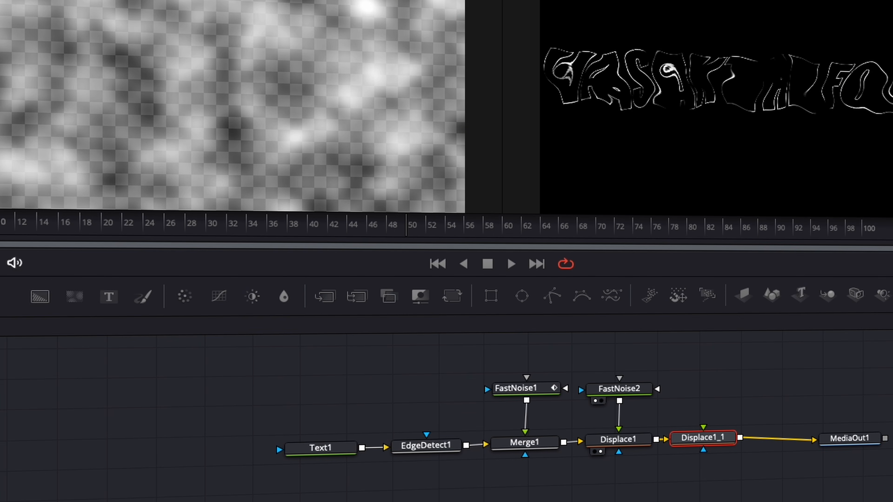
Step: Add a third FastNoise node, connect it to the foreground input of Displace1_1 and view both nodes
left_click_drag(78, 302, 717, 387)
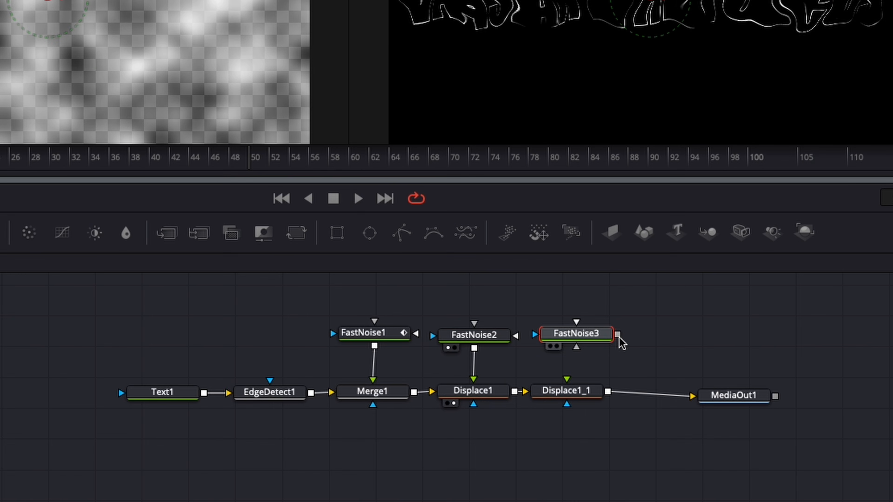
left_click_drag(617, 335, 566, 378)
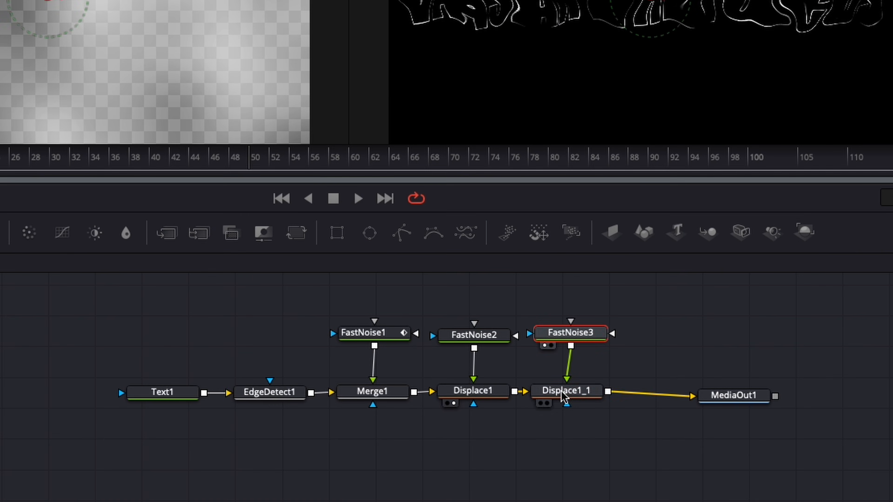
left_click(473, 353)
left_click(547, 403)
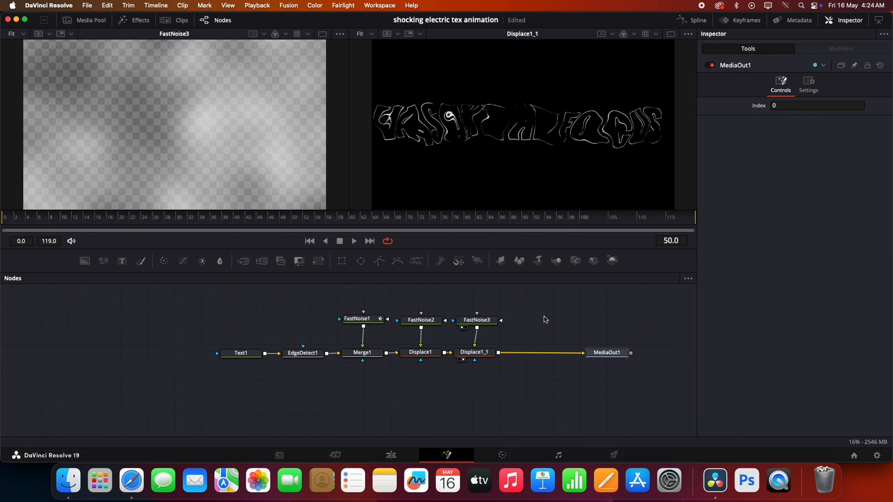
Step: Set FastNoise3 to scale 20.0, detail 10.0 and contrast 0.8, with the seethe rate at its maximum
left_click(483, 323)
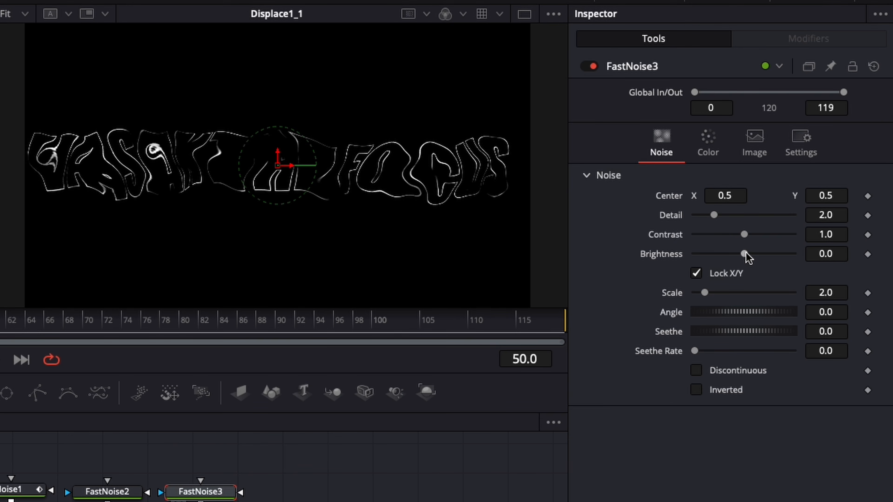
left_click_drag(704, 292, 791, 294)
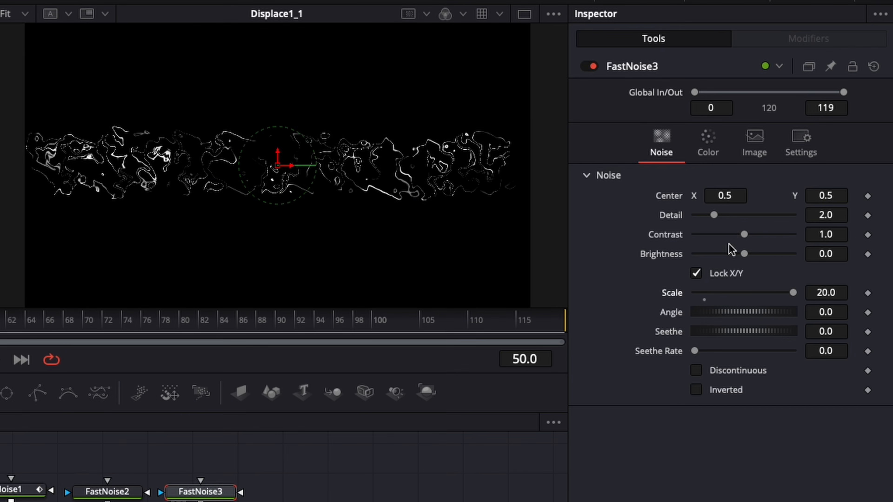
left_click_drag(713, 215, 842, 219)
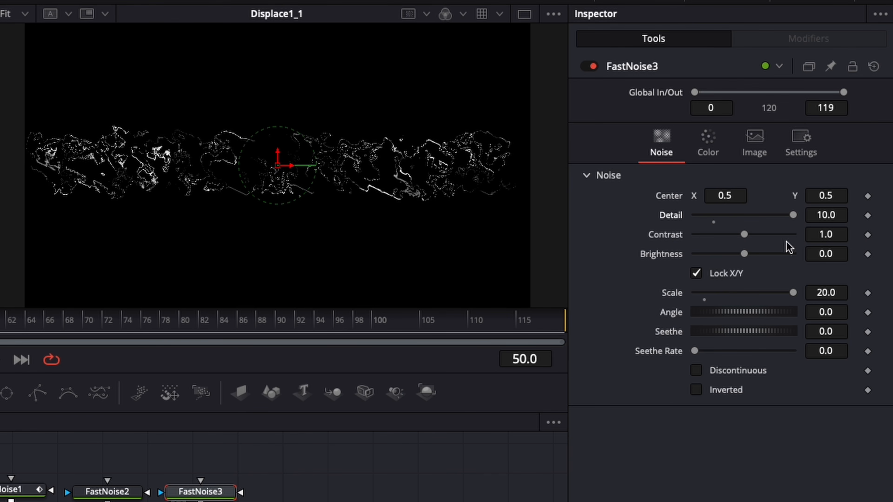
left_click(844, 235)
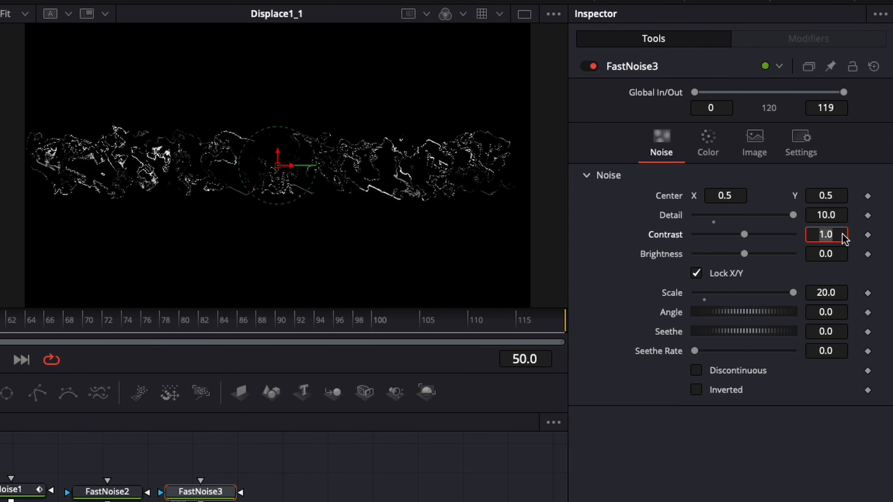
key("Tab")
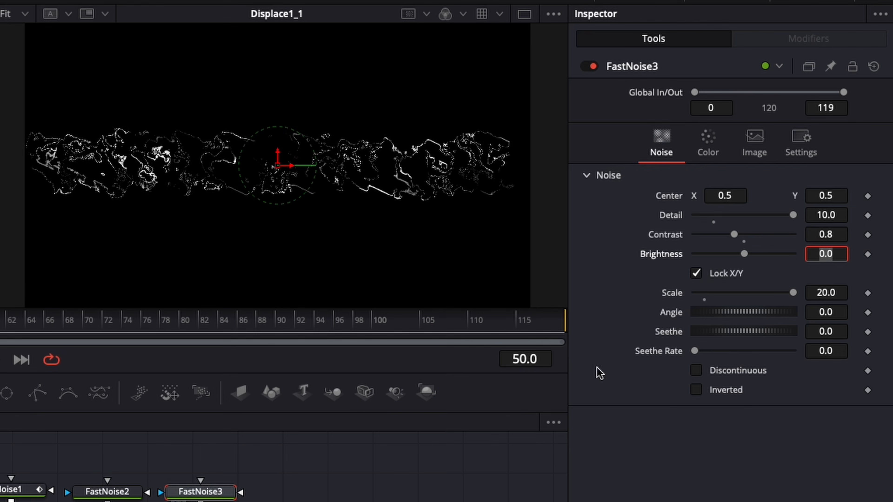
left_click_drag(694, 351, 854, 352)
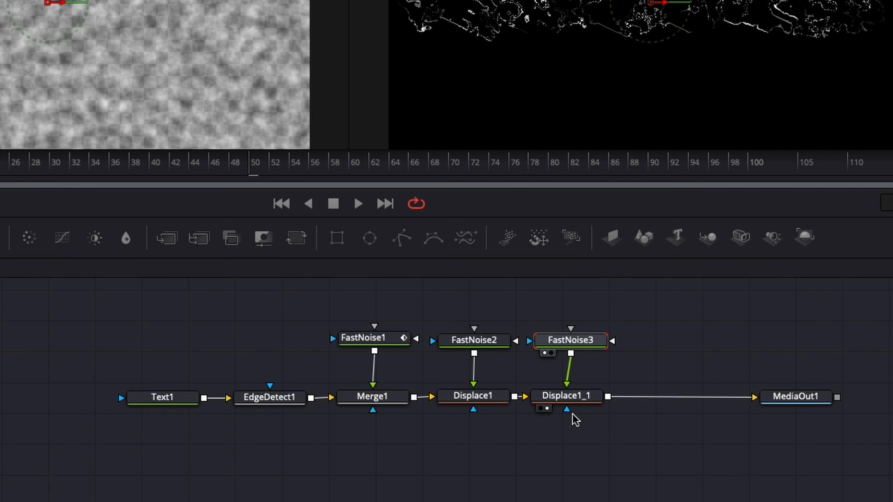
Step: Add a Luma Keyer node directly after Displace1_1 and show it in the second viewer
left_click(573, 399)
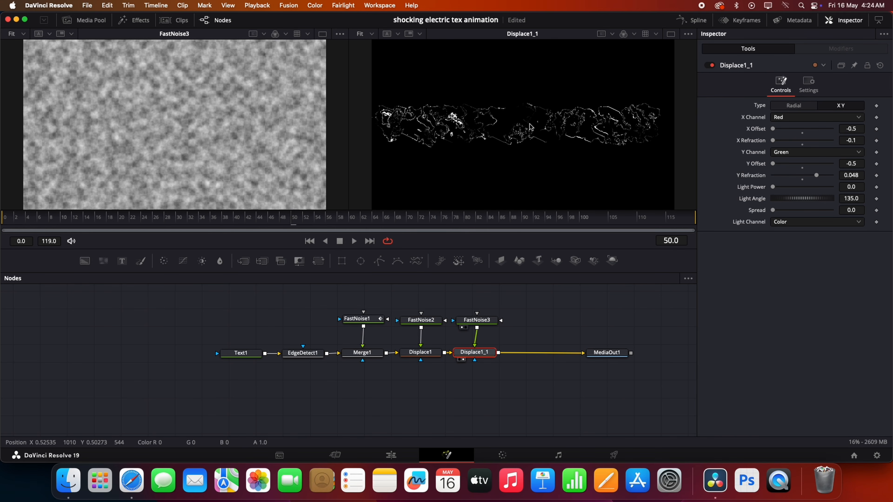
key("shift+space")
type("Luma Keyer")
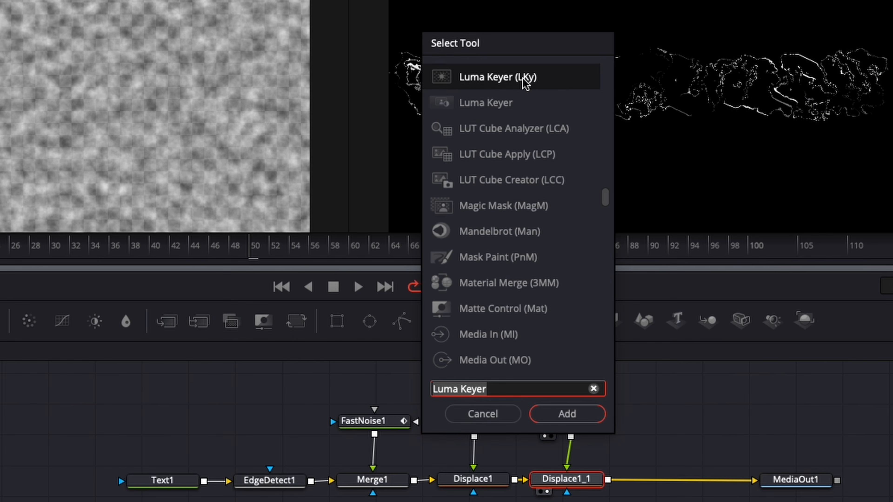
left_click(517, 382)
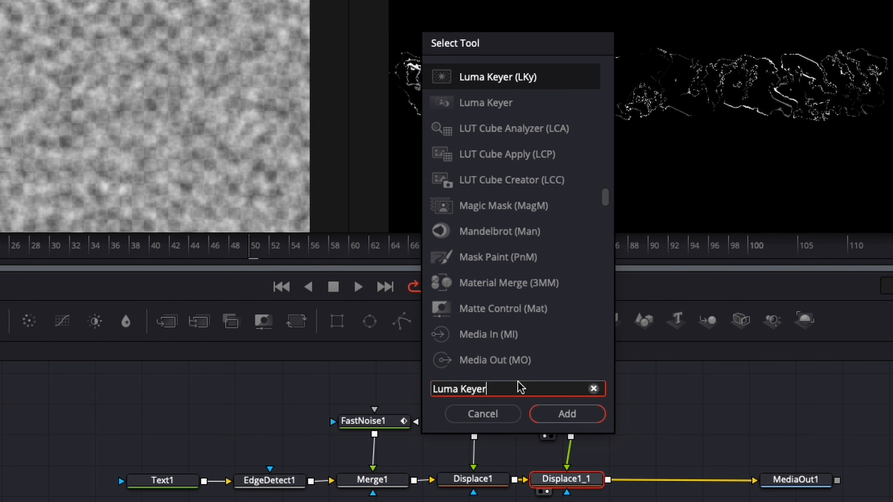
left_click(508, 75)
left_click(580, 422)
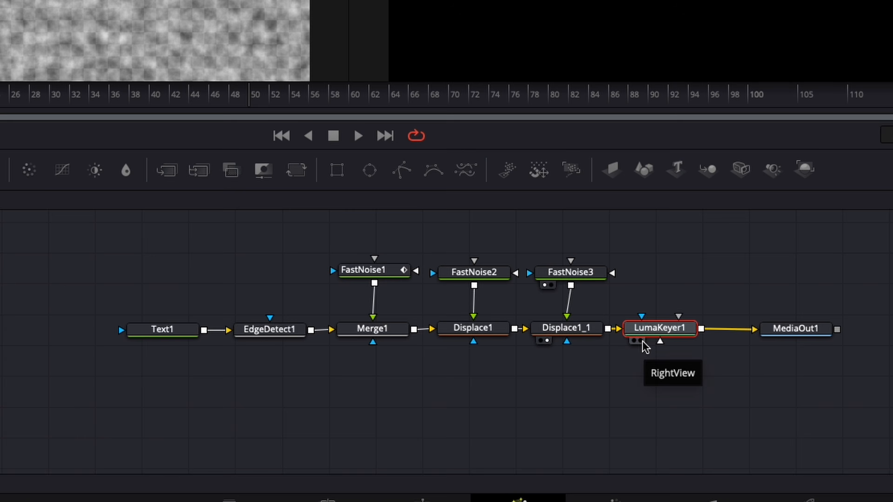
left_click(517, 359)
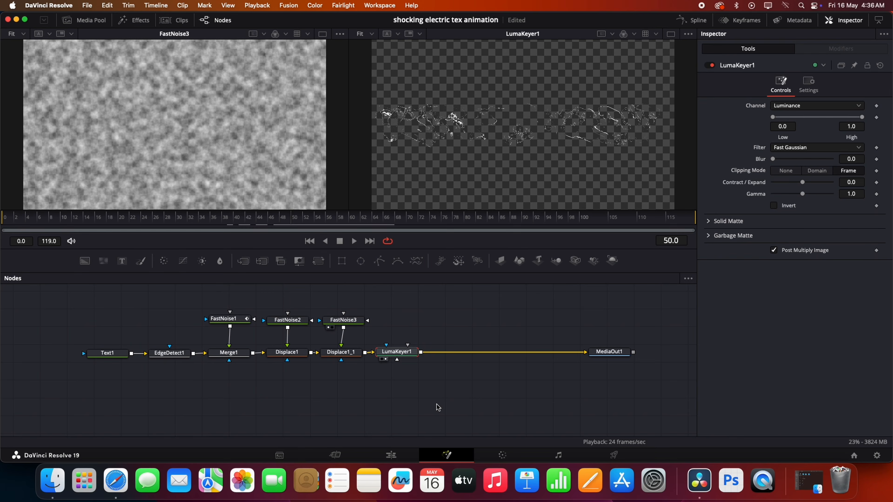
Step: Add a Soft Glow node directly after LumaKeyer1 and show it in the second viewer
key("shift+space")
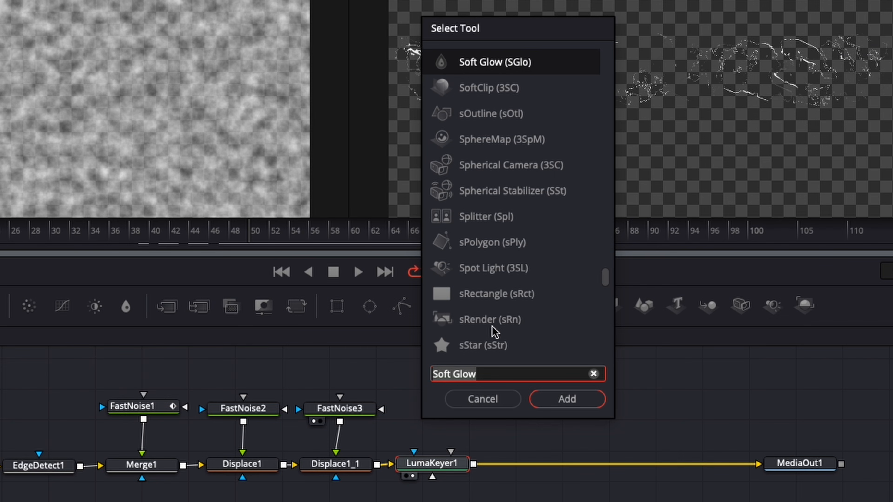
left_click(492, 373)
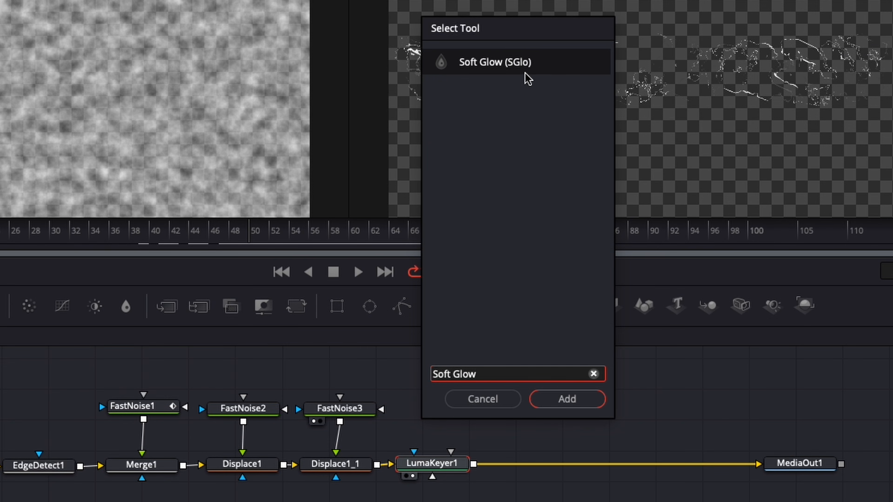
left_click(566, 398)
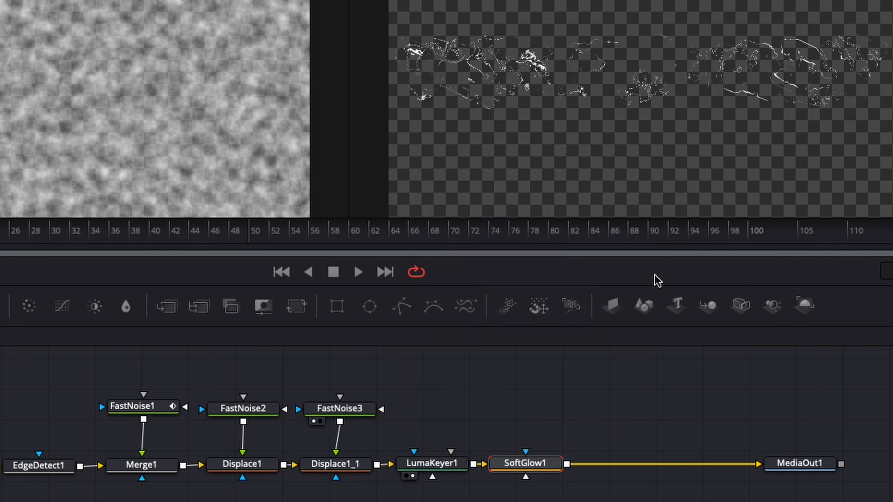
mouse_move(518, 469)
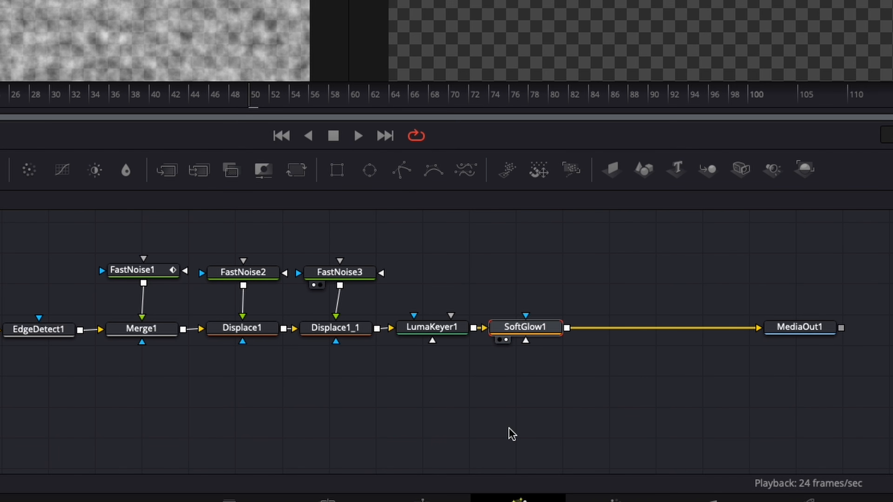
Step: Duplicate SoftGlow1 directly after itself, view the copy, and set its glow size to 10.0 and gain to 1.5
key("ctrl+v")
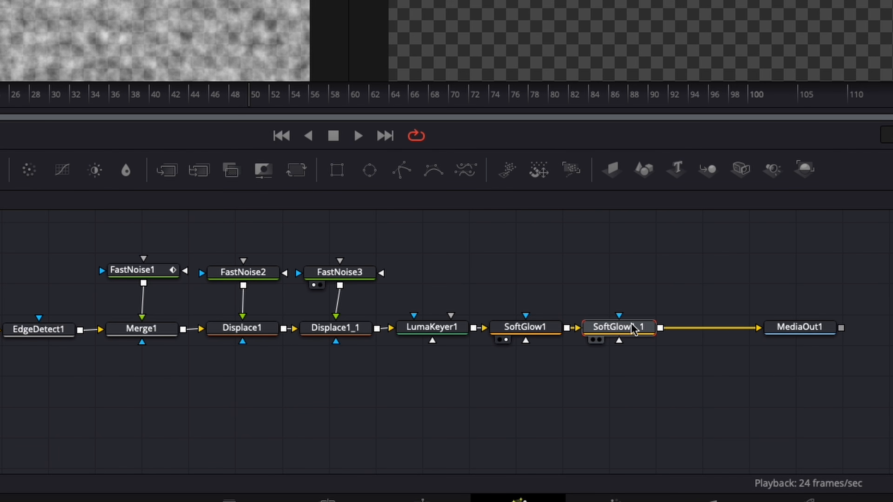
left_click_drag(623, 325, 623, 325)
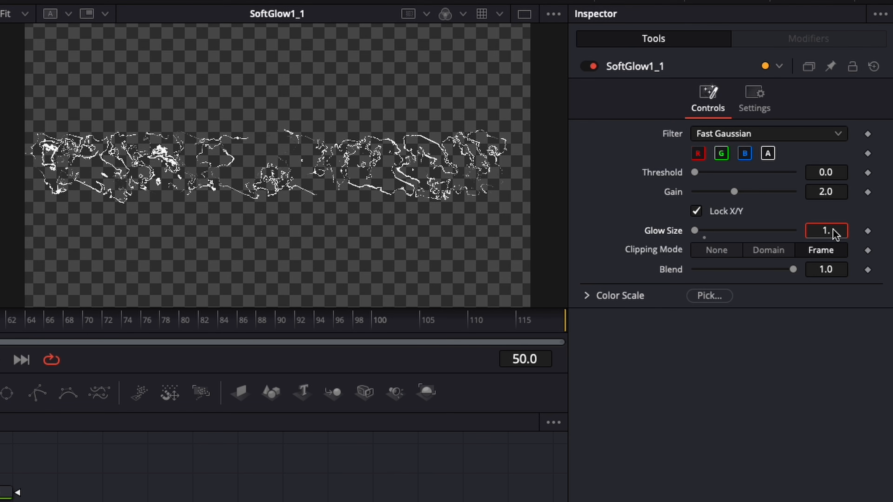
key("Tab")
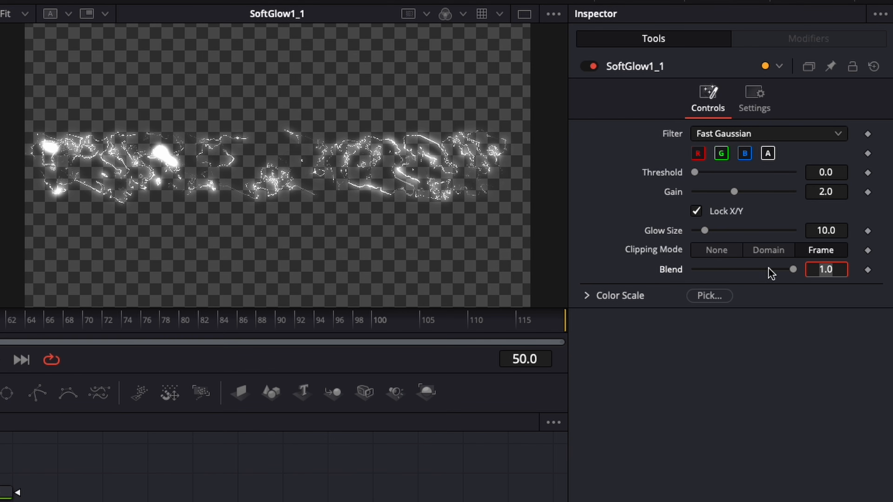
double_click(840, 196)
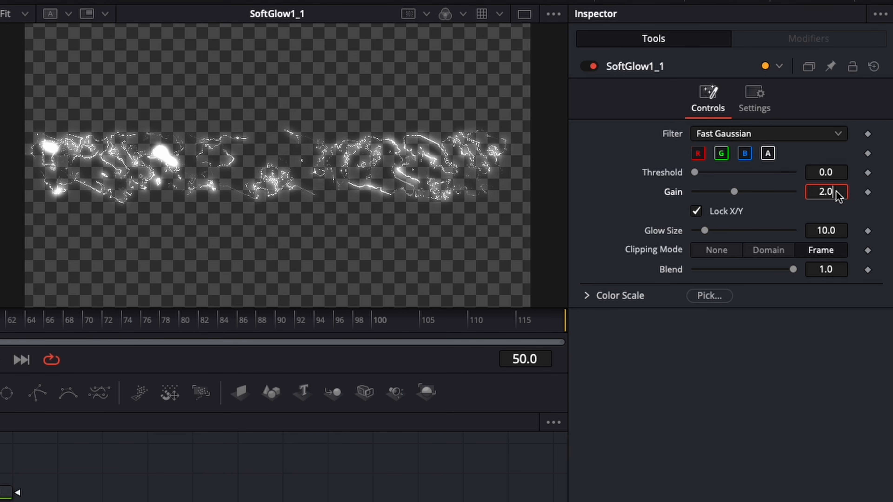
type("1.5")
key("Tab")
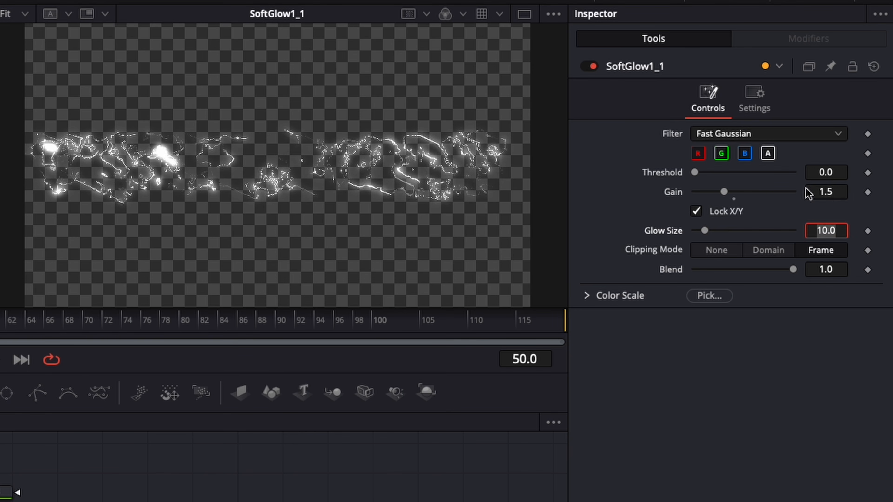
key("Return")
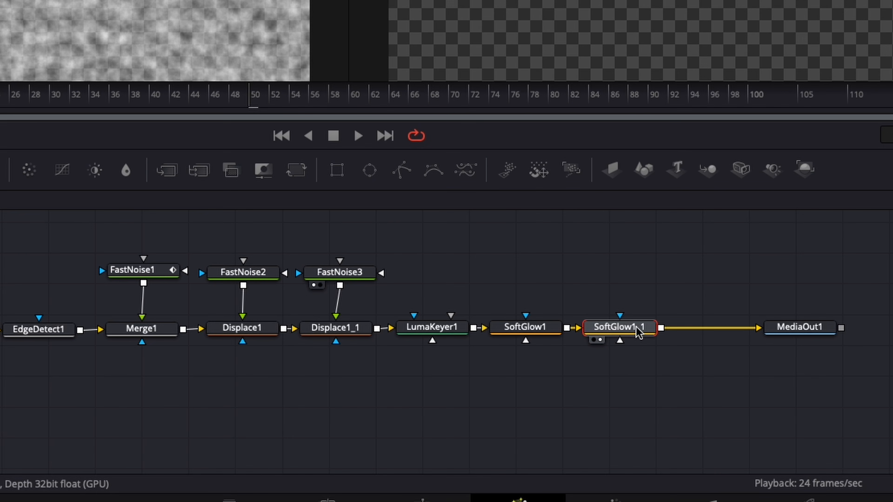
Step: Insert another Soft Glow copy after SoftGlow1_1, move MediaOut1 farther along the chain and view the new copy
key("ctrl+v")
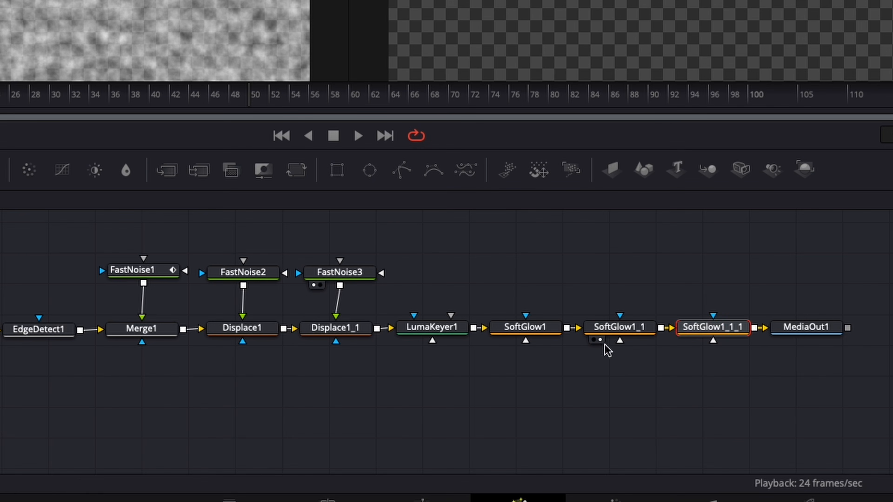
left_click_drag(798, 327, 858, 325)
left_click(738, 330)
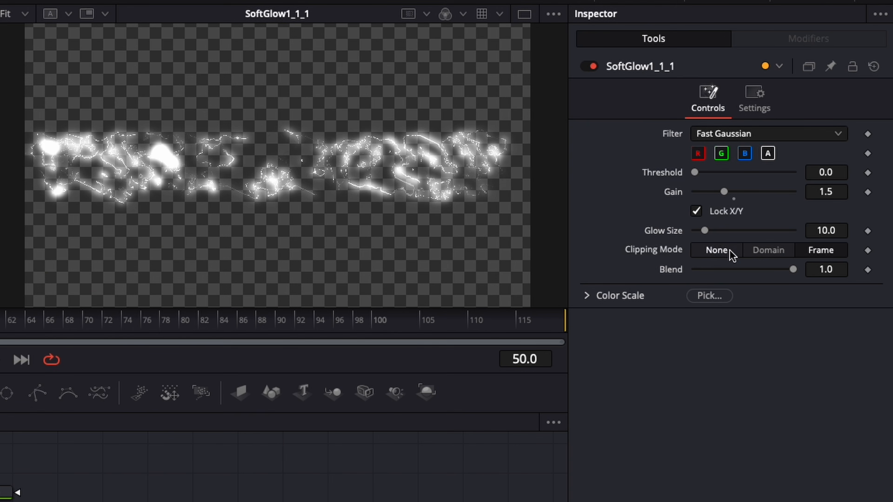
Step: Set the glow size of SoftGlow1_1_1 to 50.0 and its gain to 0.75
left_click(836, 232)
type("50.0")
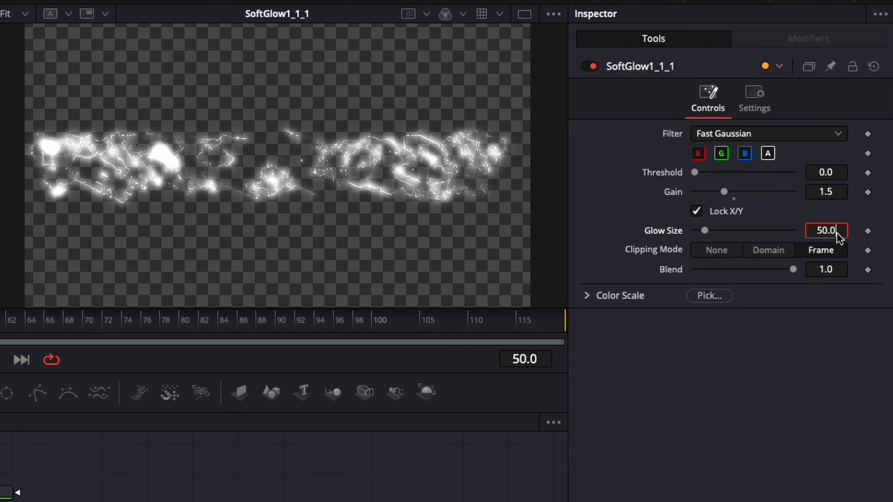
key("Tab")
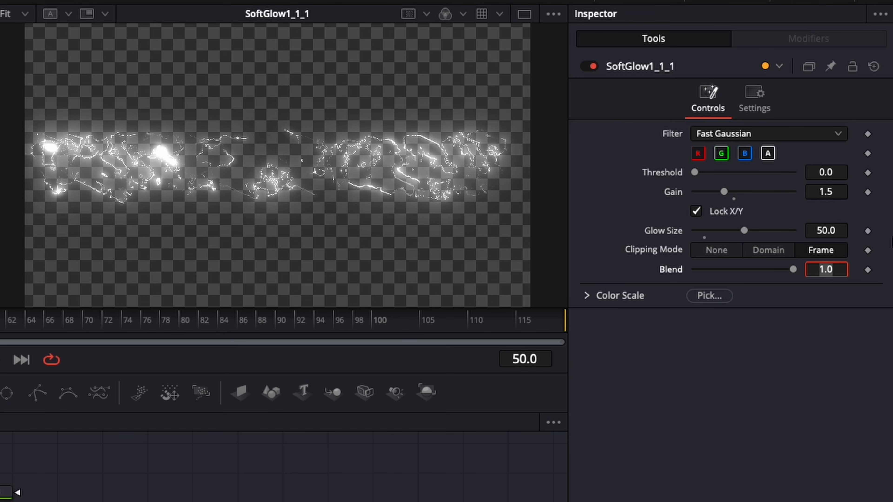
left_click(826, 197)
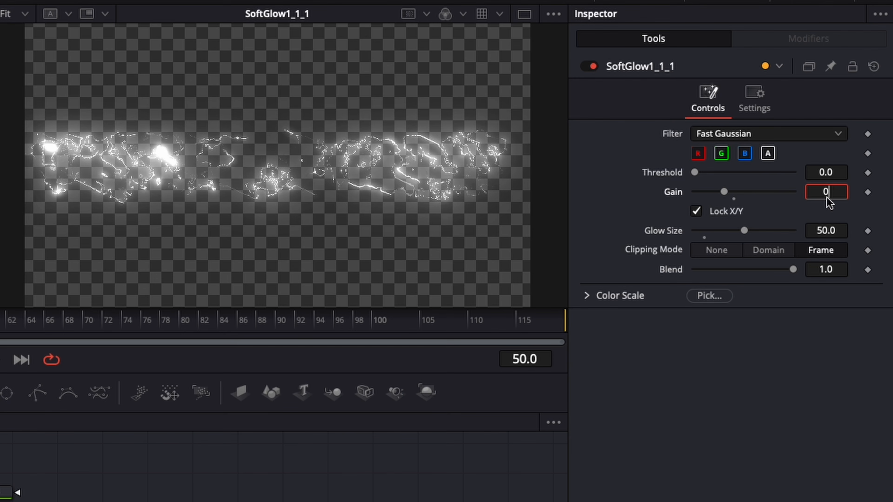
key("Tab")
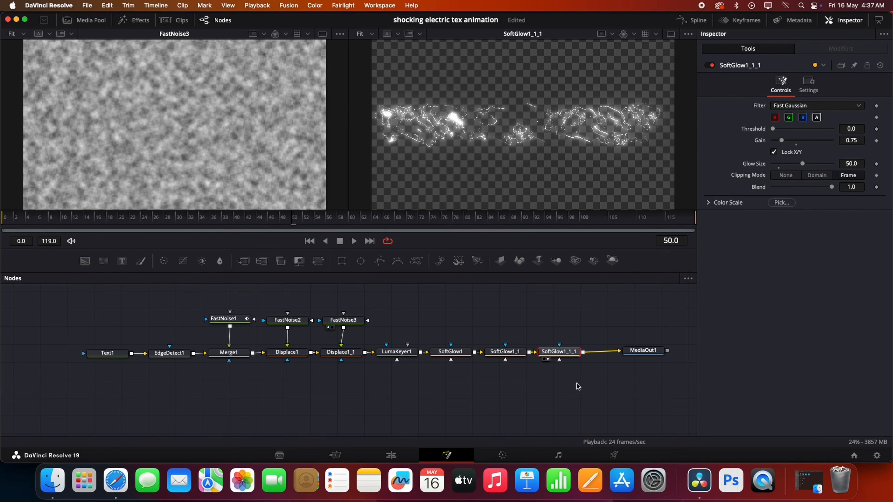
Step: Add a Color Corrector node directly after SoftGlow1_1_1
key("shift+space")
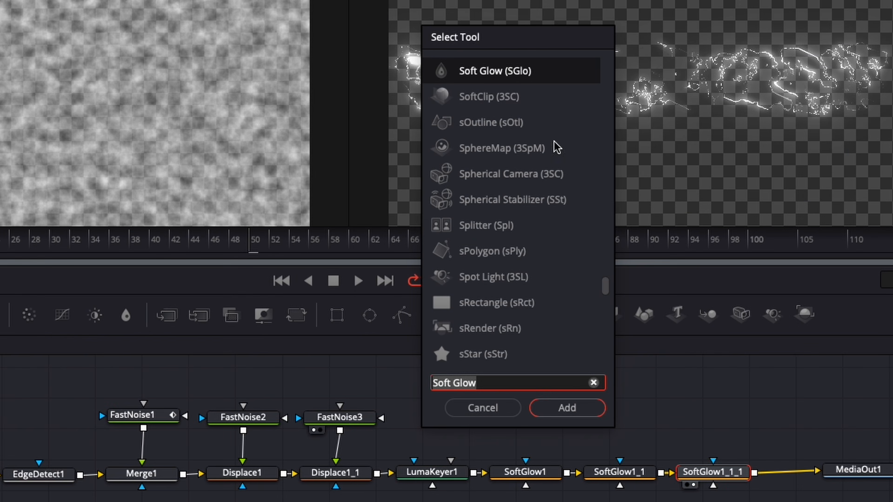
type("color")
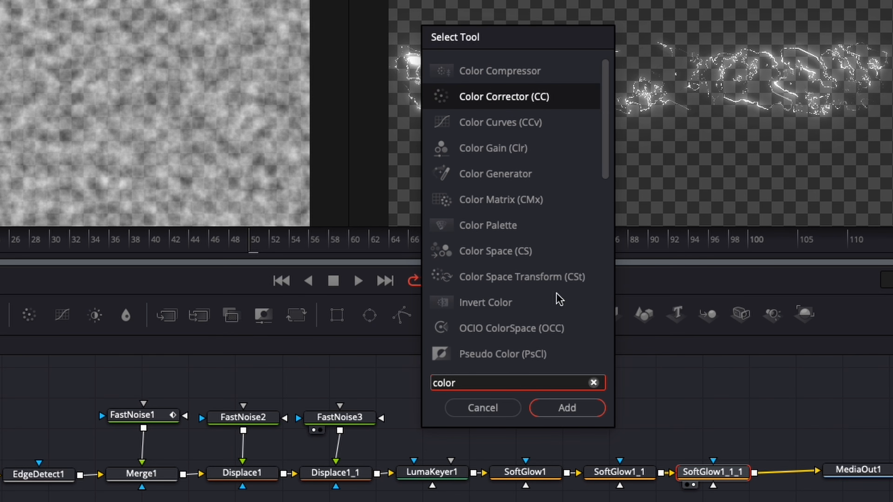
left_click(514, 104)
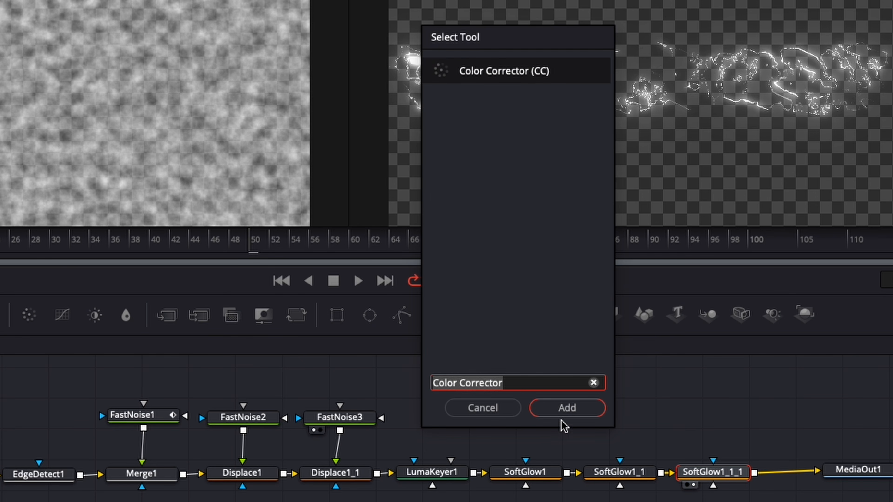
left_click(565, 409)
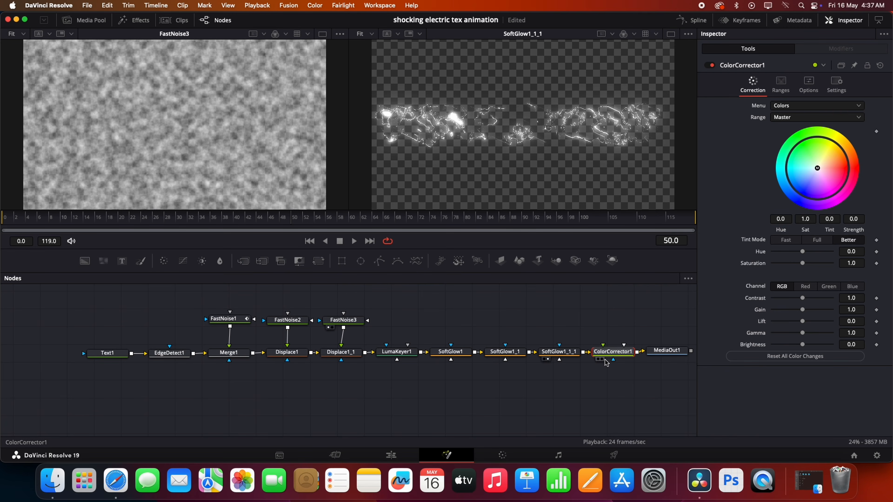
Step: View ColorCorrector1 and tint the electric glow orange with the master color wheel
left_click(612, 339)
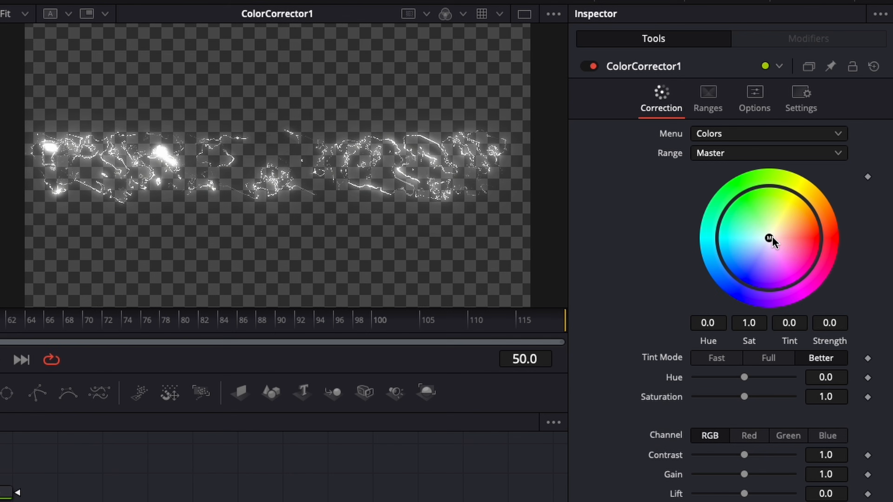
mouse_move(771, 242)
left_mouse_down()
mouse_move(801, 206)
mouse_move(841, 223)
mouse_move(672, 262)
mouse_move(846, 194)
mouse_move(729, 313)
mouse_move(773, 215)
mouse_move(821, 225)
left_mouse_up()
left_click_drag(814, 212, 807, 216)
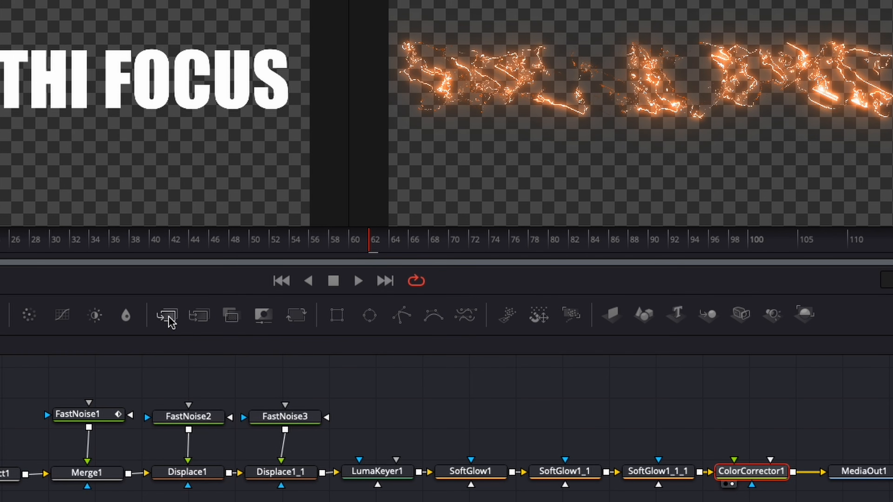
Step: Add a new Merge node below the chain, move Text1 down beside it and connect Text1 to its background input
left_click_drag(166, 315, 281, 501)
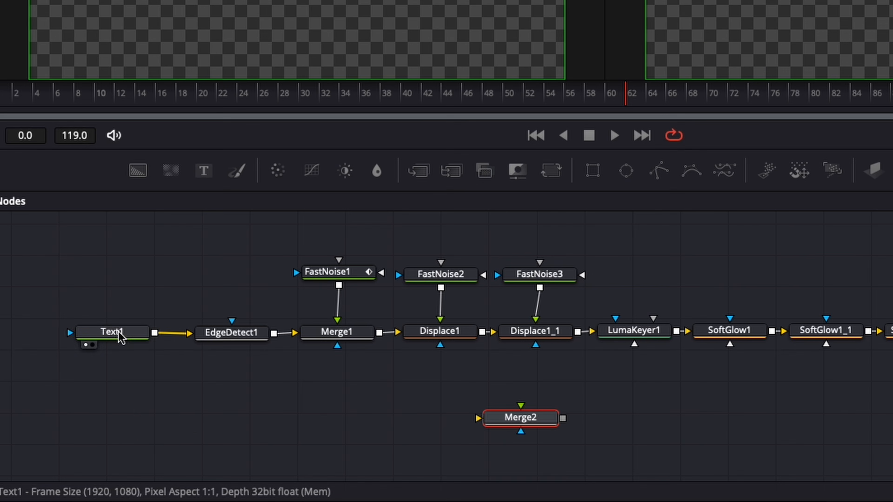
left_click_drag(72, 353, 102, 403)
left_click_drag(168, 424, 478, 418)
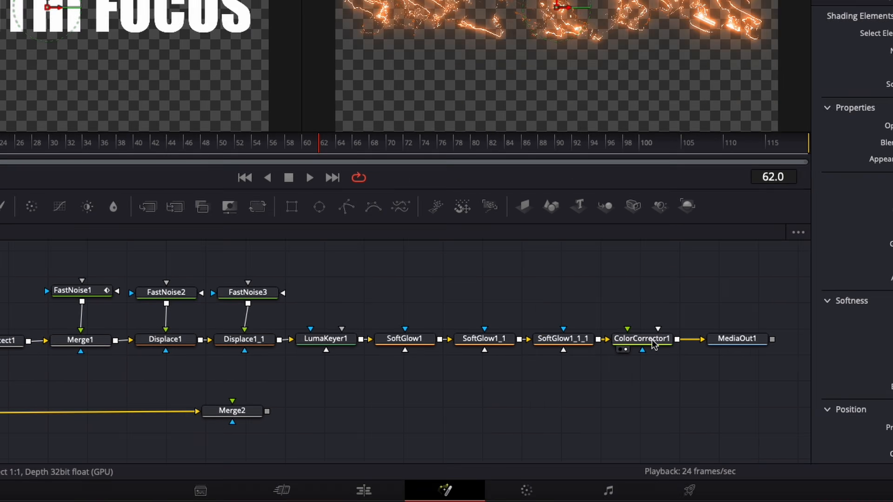
Step: Connect ColorCorrector1 to the foreground input of Merge2, then view the merge with its apply mode set to Screen
left_click(586, 354)
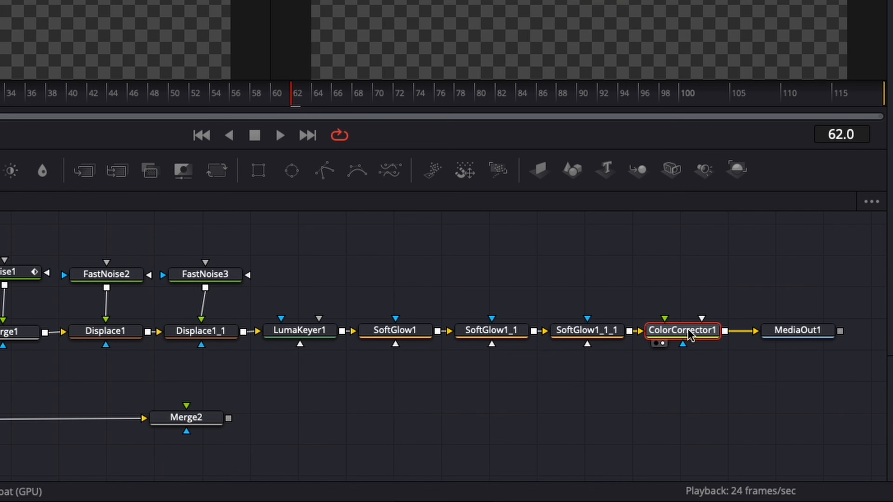
left_click_drag(725, 333, 189, 423)
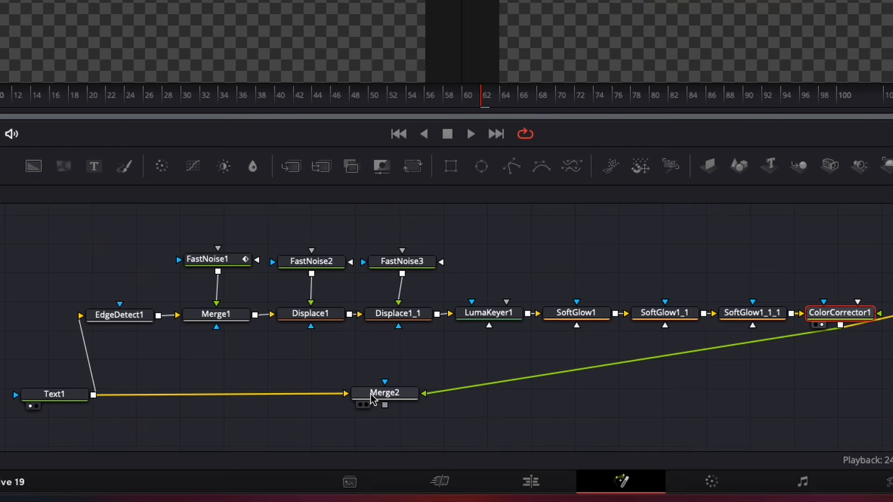
left_click(297, 406)
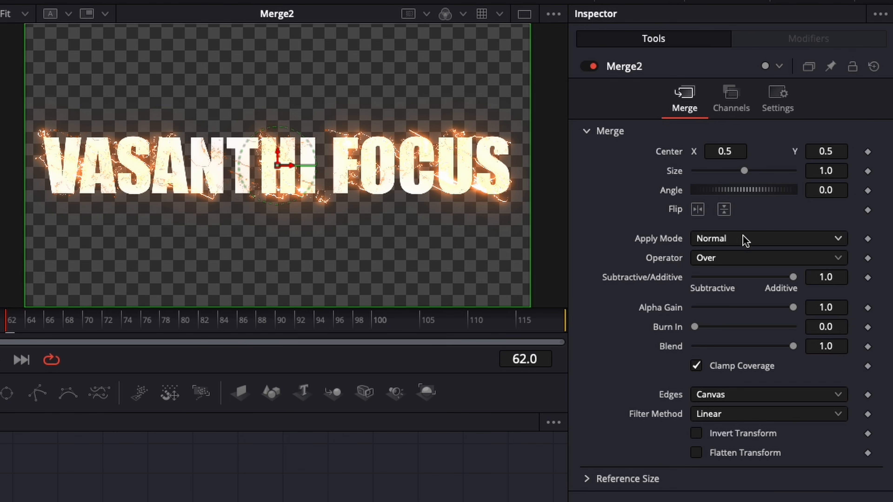
left_click(765, 239)
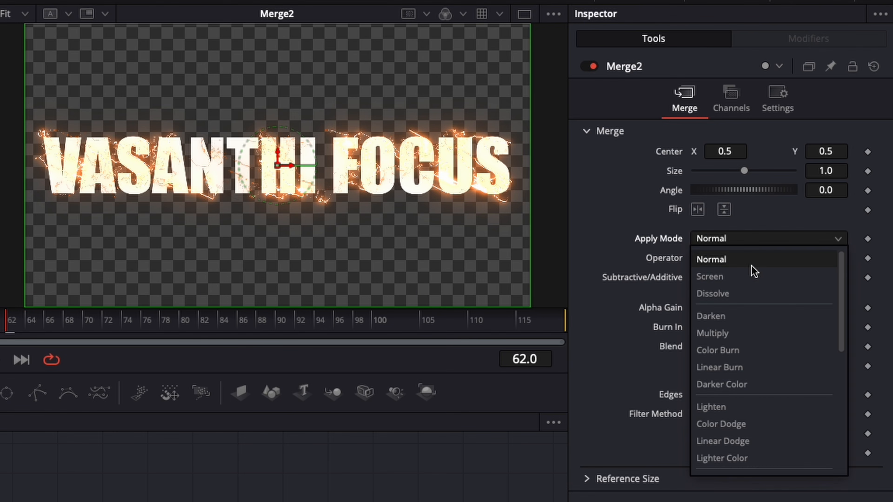
left_click(736, 278)
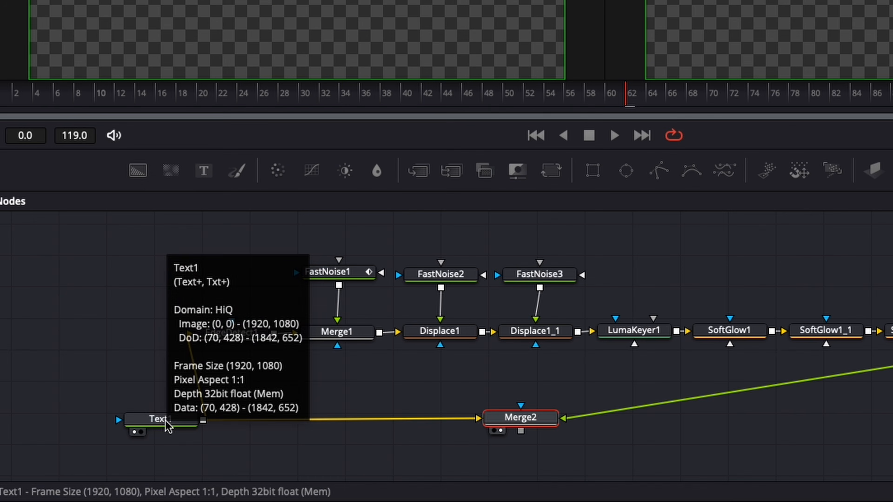
Step: Change Text1's shading fill to a gradient and move its black and white stops inward, the white one to about 0.72
left_click(99, 403)
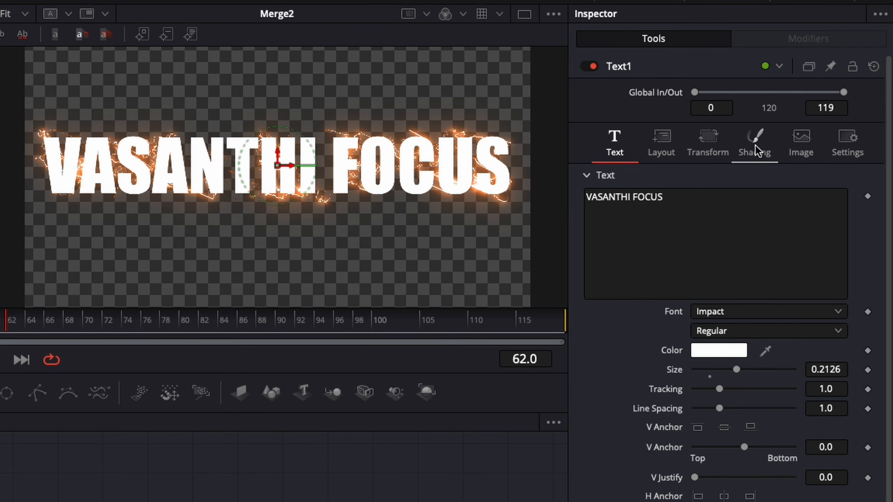
left_click(760, 150)
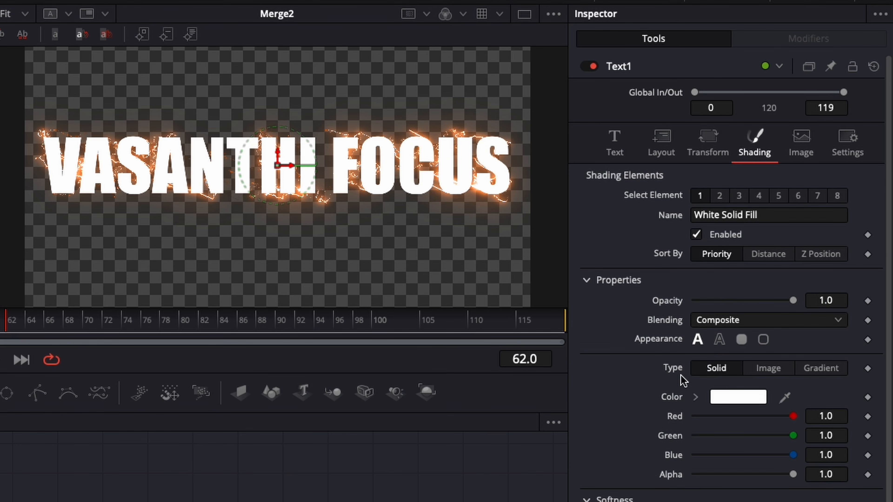
left_click(825, 370)
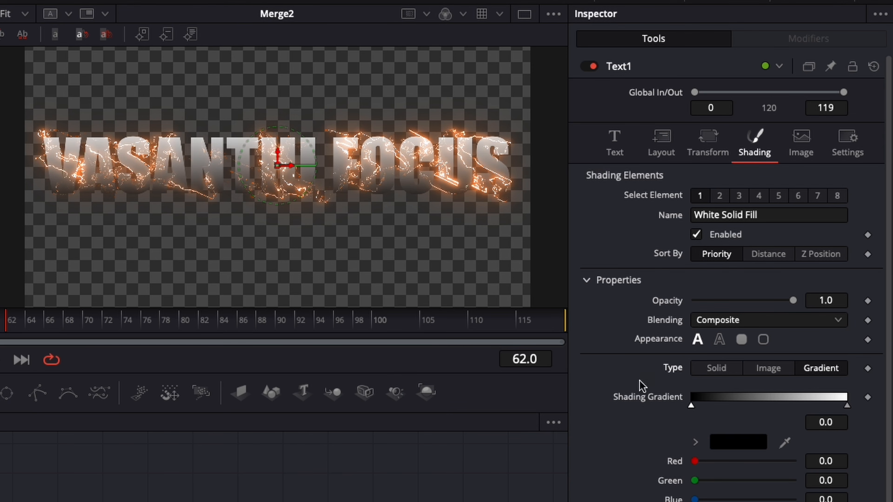
left_click_drag(692, 406, 701, 405)
left_click_drag(848, 407, 803, 408)
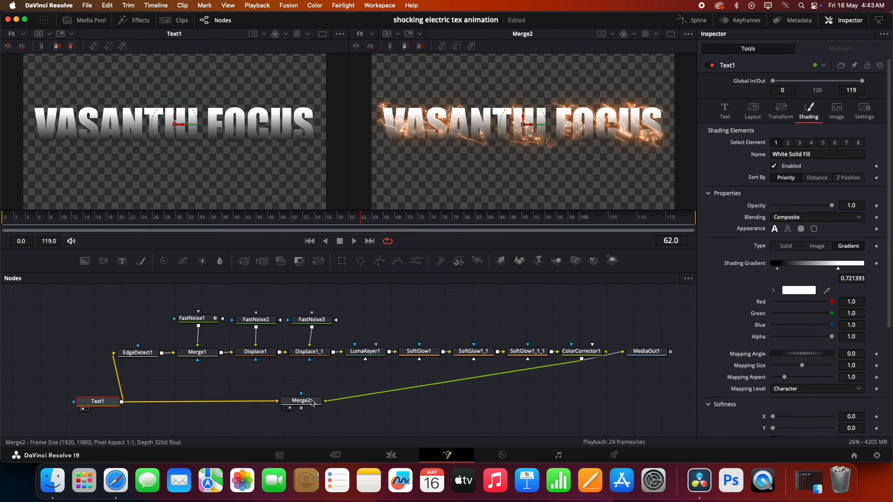
Step: Move MediaOut1 down to the Merge2 row, connect Merge2's output to it and view MediaOut1
left_click(311, 403)
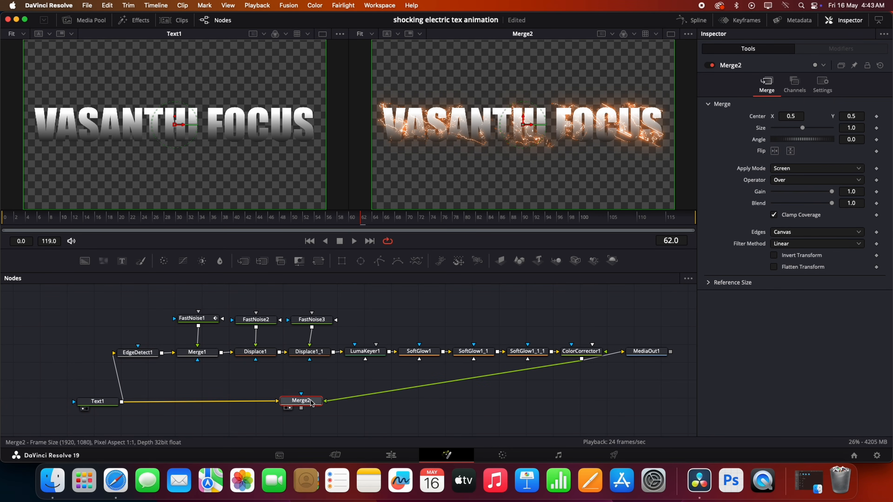
left_click_drag(638, 354, 622, 397)
left_click_drag(301, 401, 617, 395)
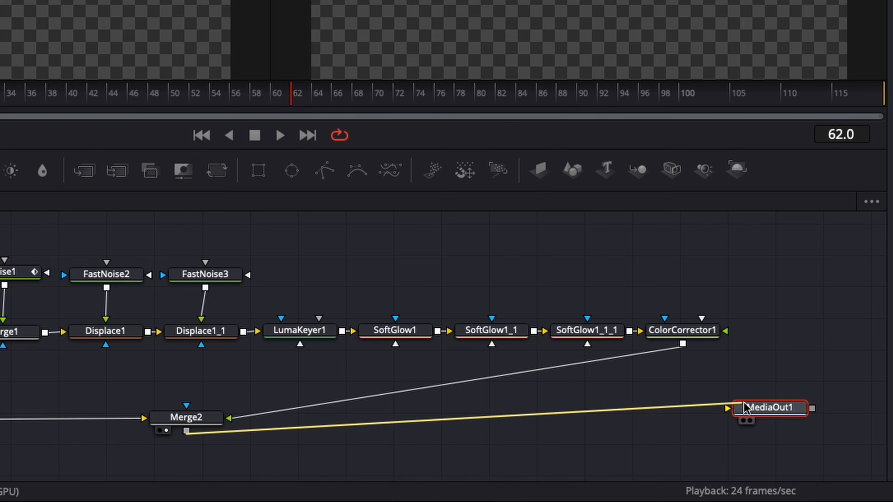
left_click_drag(745, 408, 785, 413)
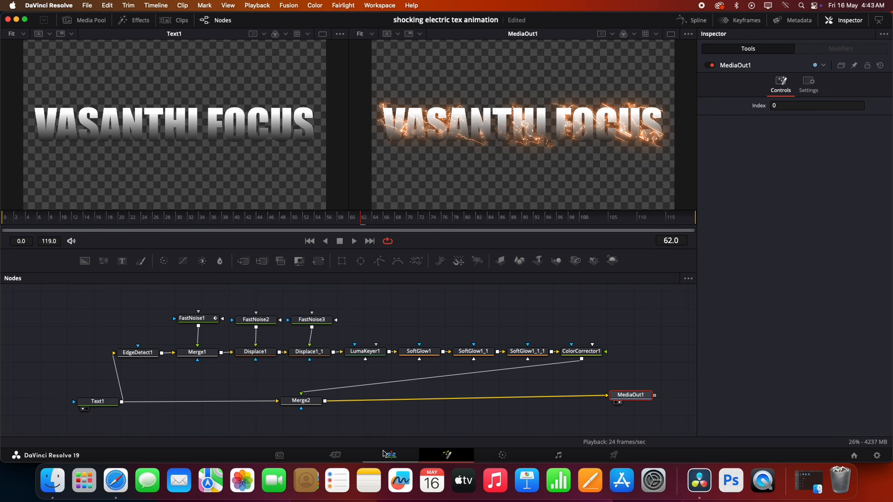
Step: Switch to the Edit page and play back the finished text animation from the start of the timeline
left_click(392, 454)
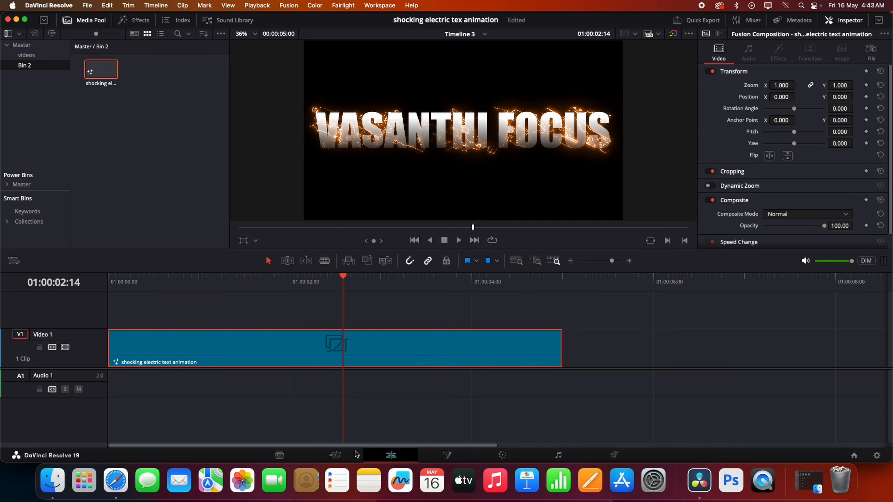
key("Home")
key("space")
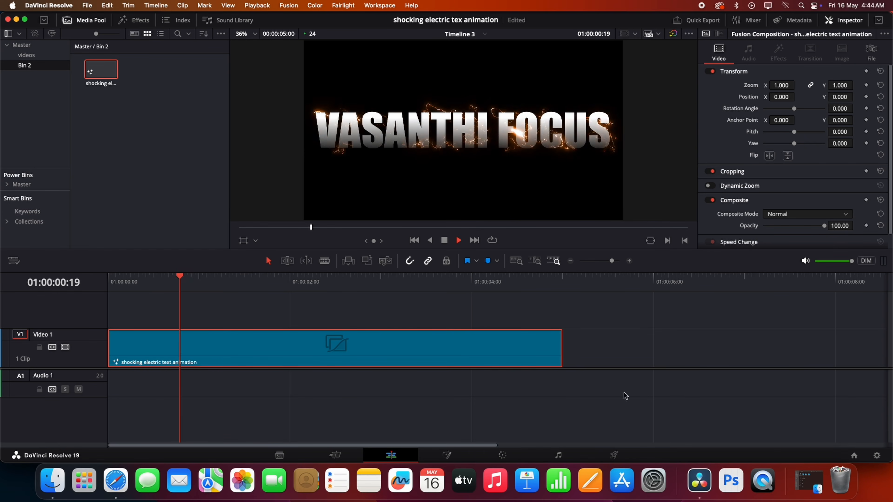
key("space")
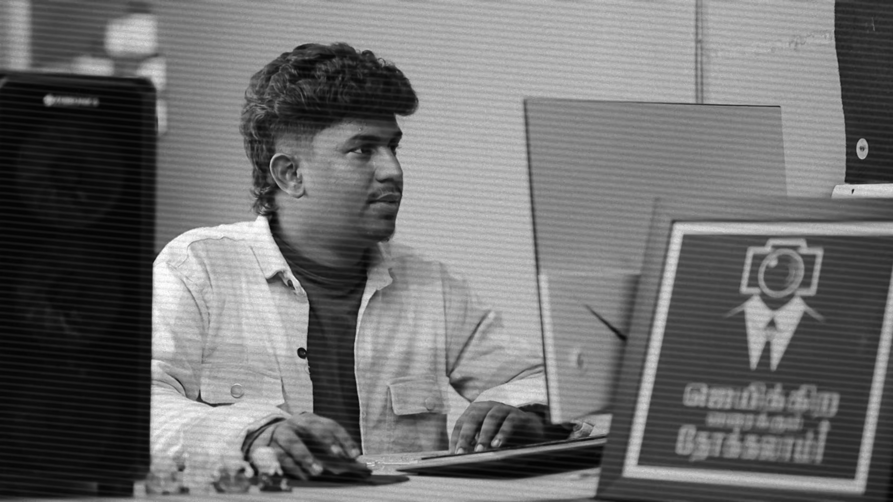